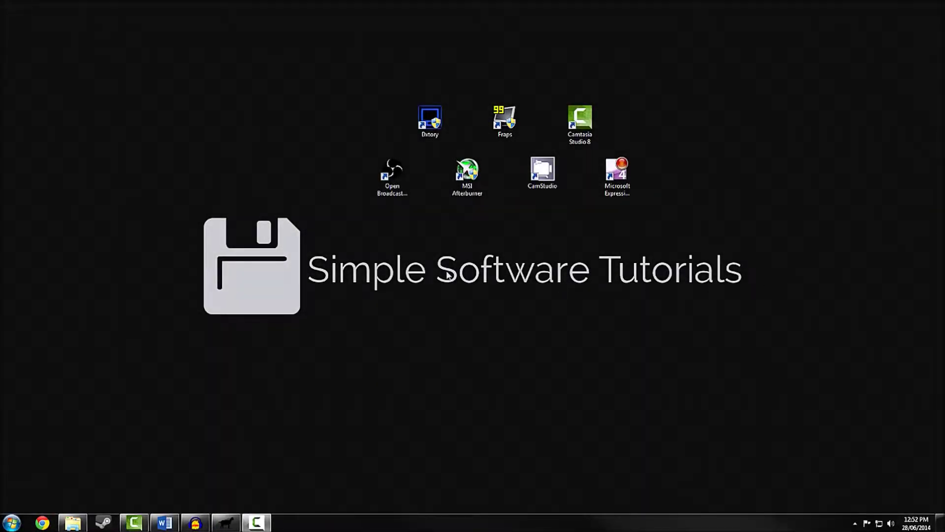
# Launch OBS and show the Encoding settings: x264, max bitrate 5000, AAC 128 at 48kHz.
pyautogui.doubleClick(392, 191)
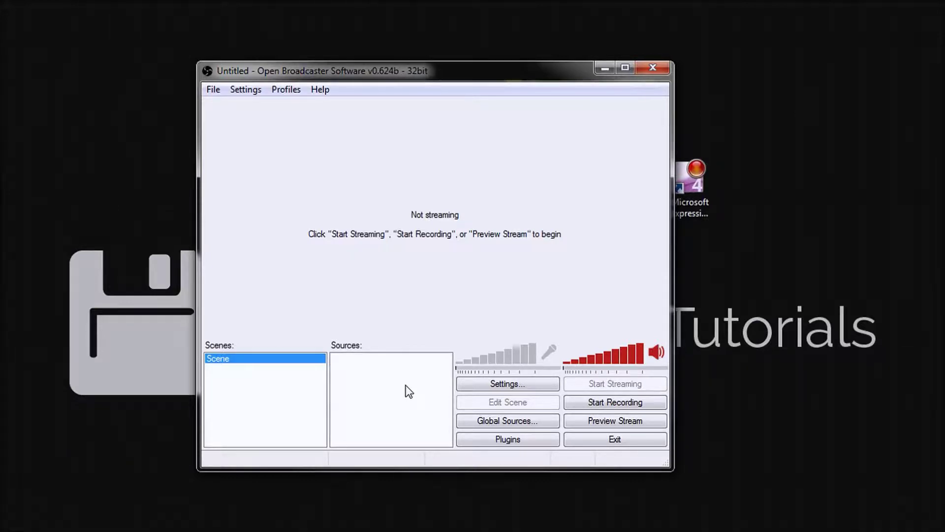
pyautogui.click(492, 385)
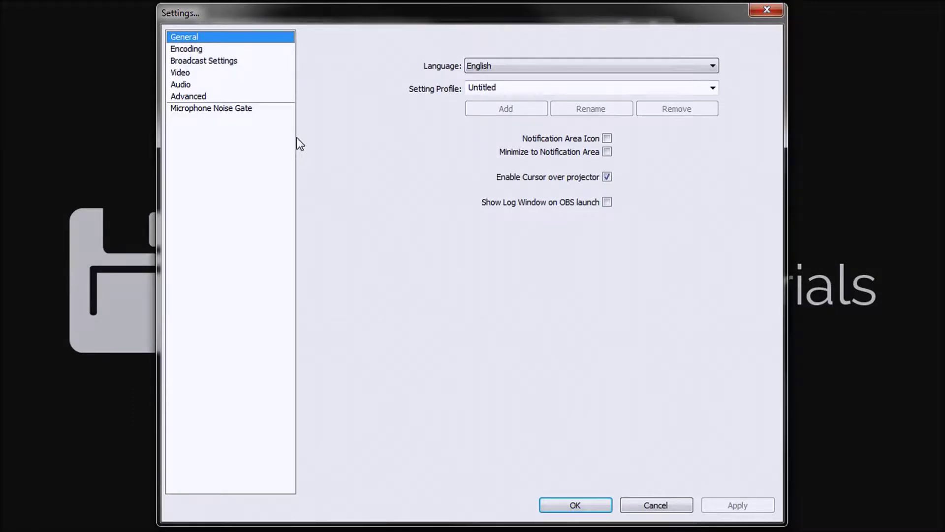
pyautogui.click(198, 50)
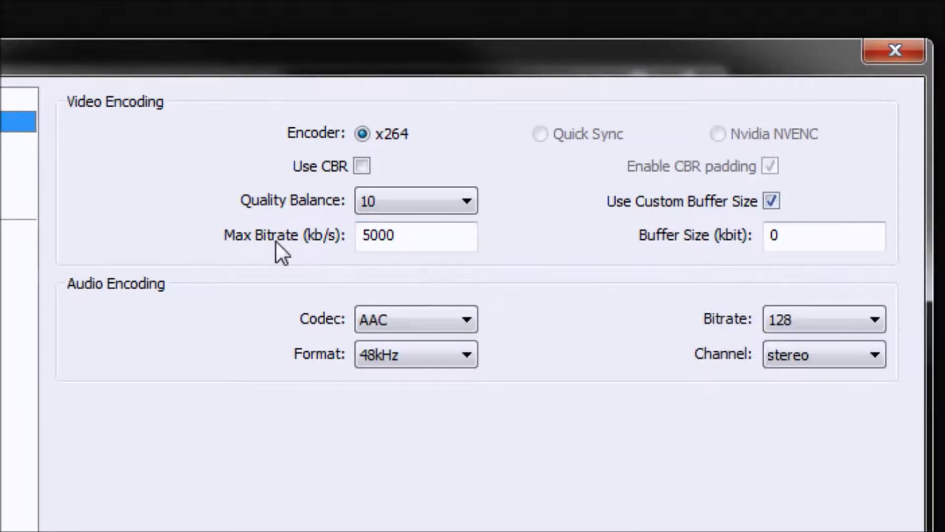
# Keep the broadcast mode as File Output Only and apply the changed settings.
pyautogui.click(173, 60)
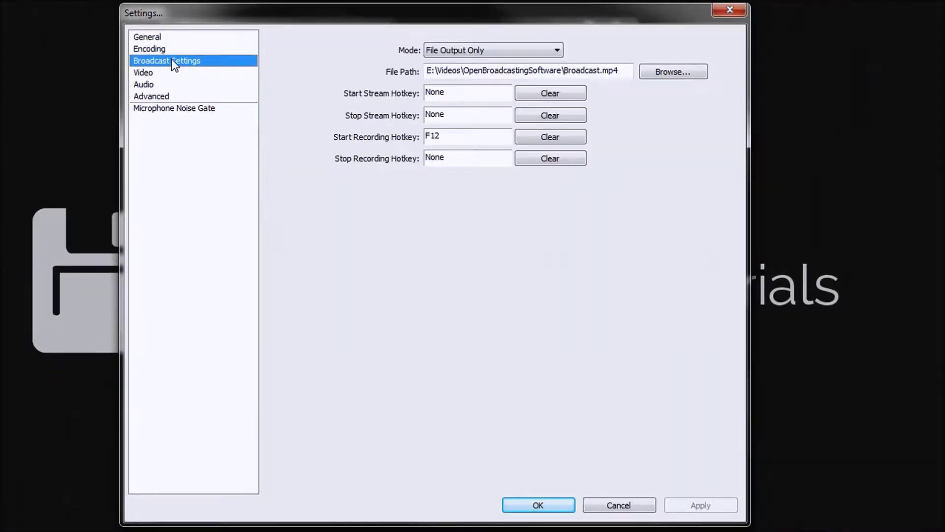
pyautogui.click(445, 48)
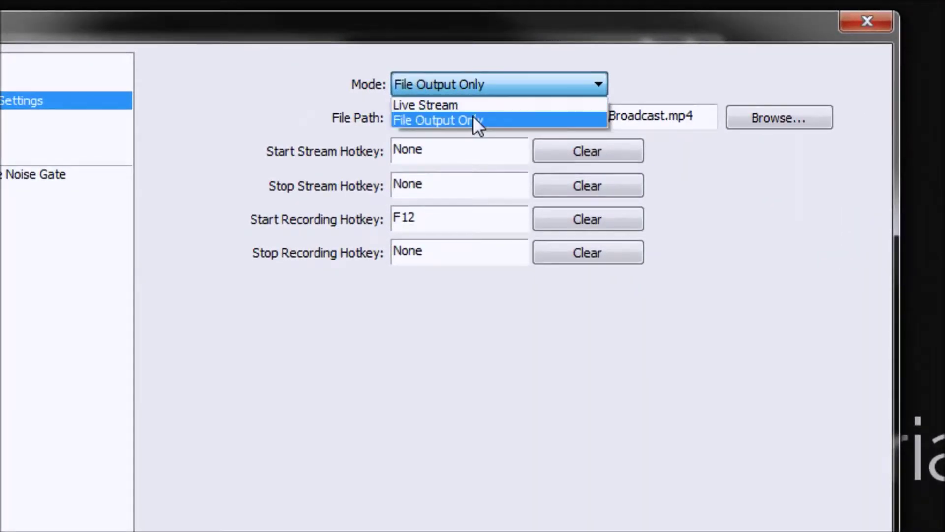
pyautogui.click(474, 120)
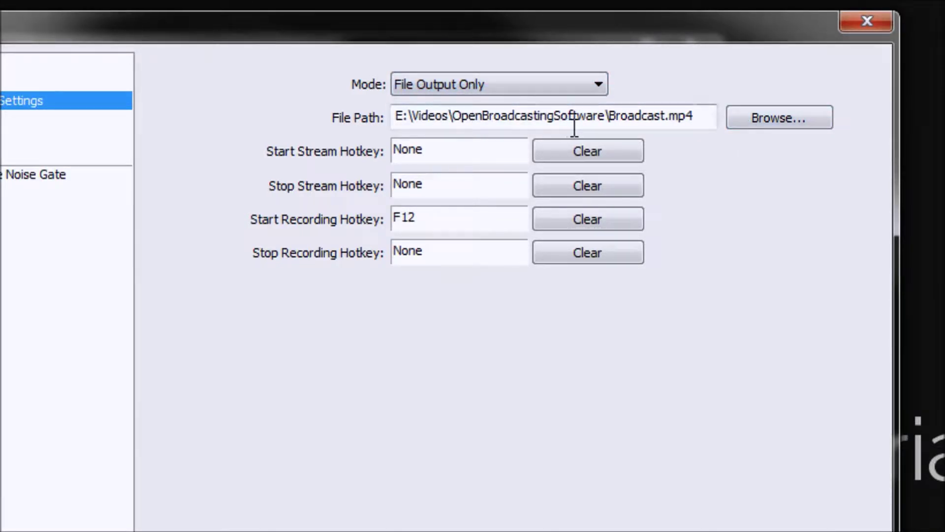
pyautogui.click(10, 120)
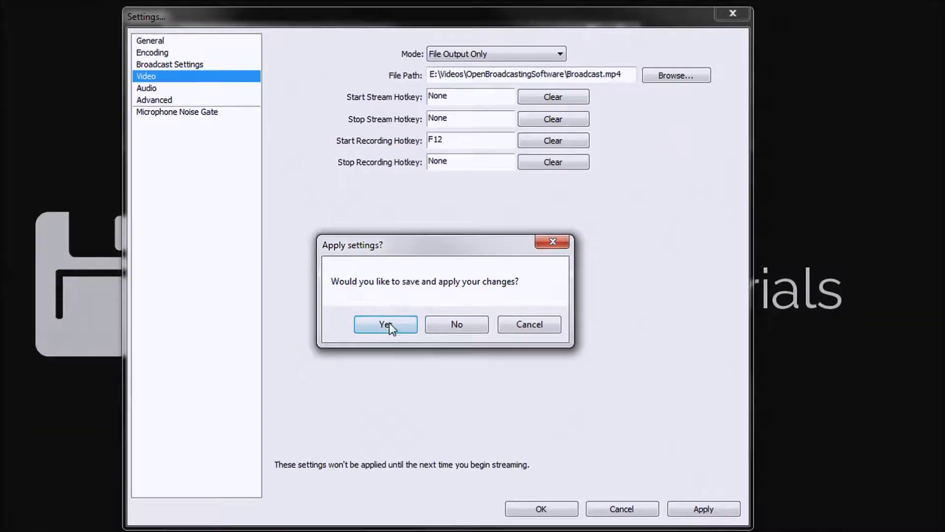
pyautogui.click(389, 325)
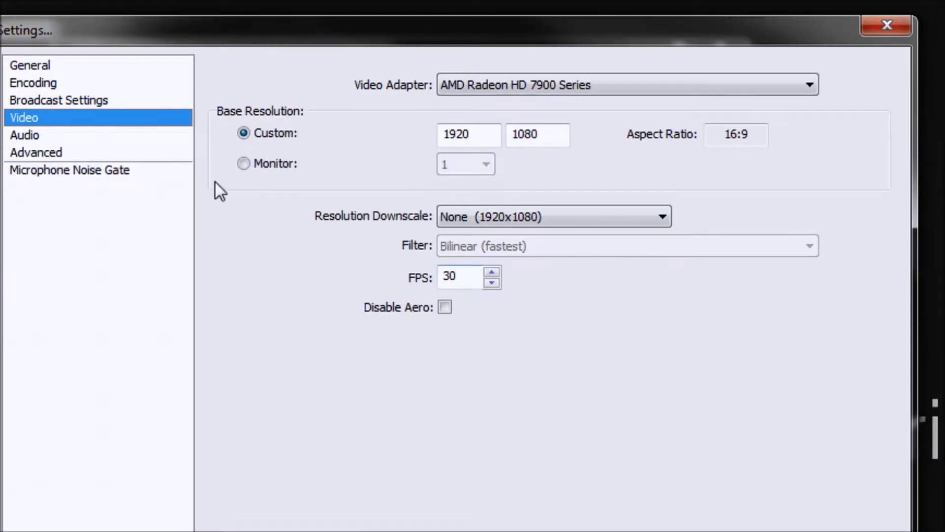
# Leave the microphone disabled in Audio, review Advanced, and close the settings with OK.
pyautogui.click(68, 136)
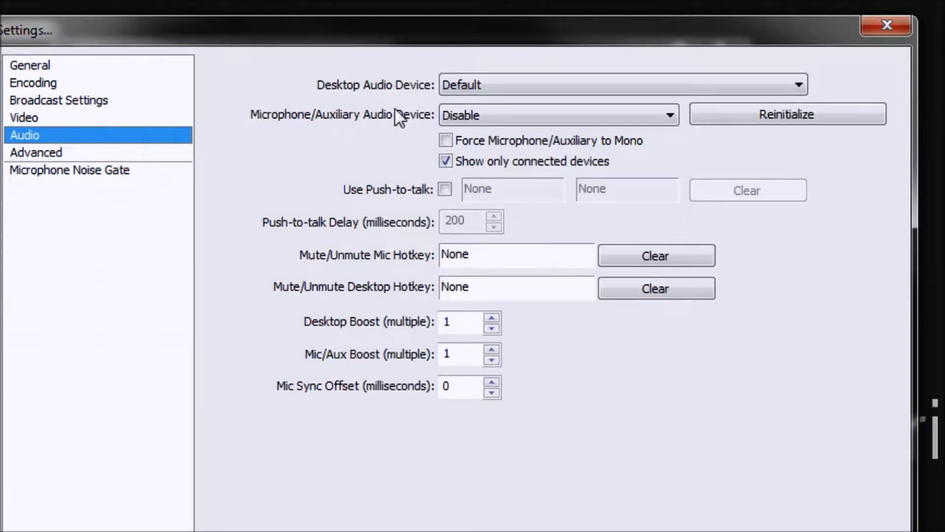
pyautogui.click(486, 111)
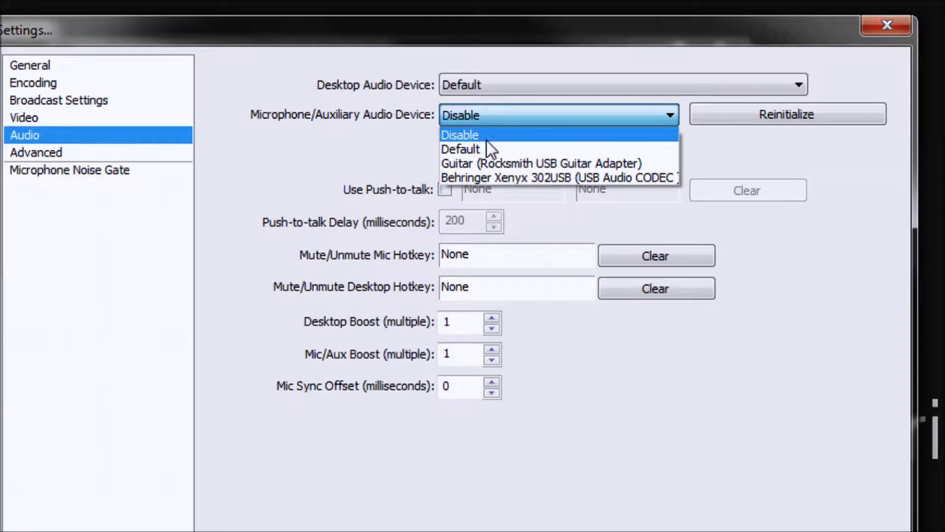
pyautogui.click(318, 113)
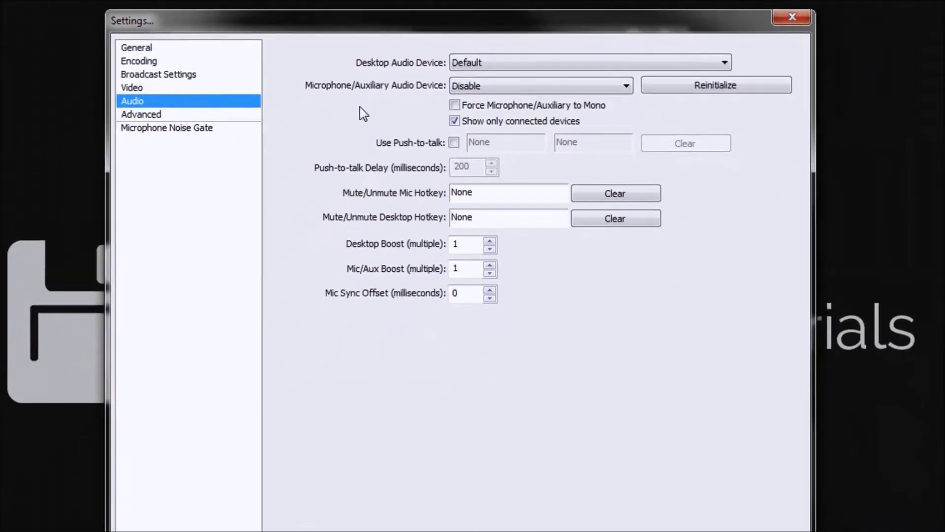
pyautogui.click(240, 102)
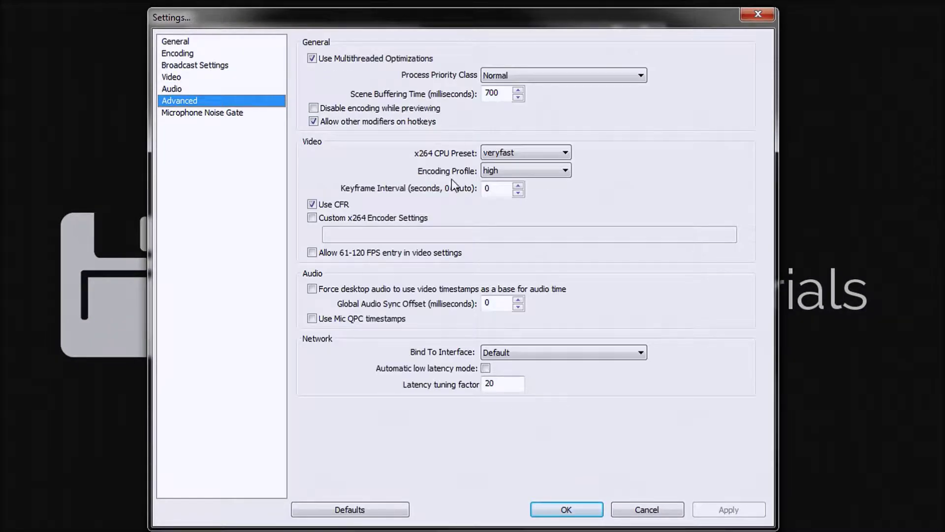
pyautogui.click(564, 510)
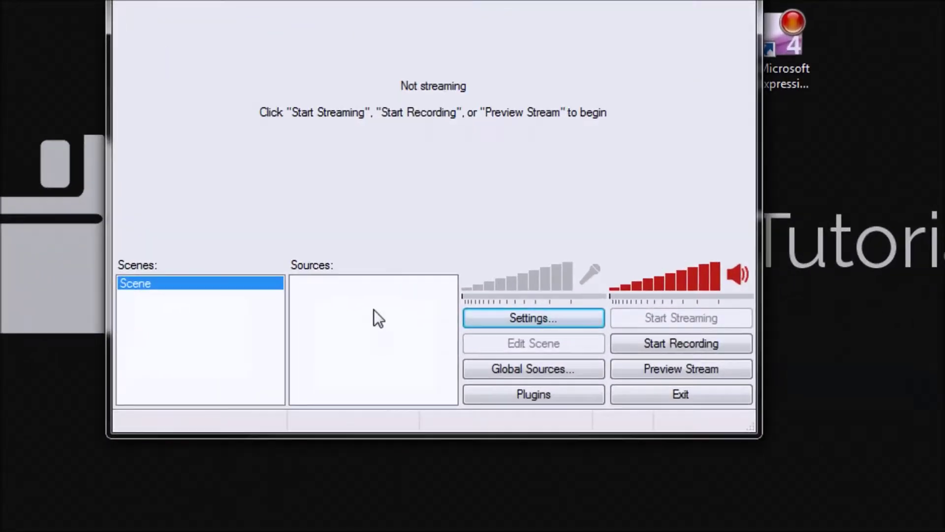
# Add a Monitor Capture source with the default name, capturing monitor 1.
pyautogui.rightClick(380, 332)
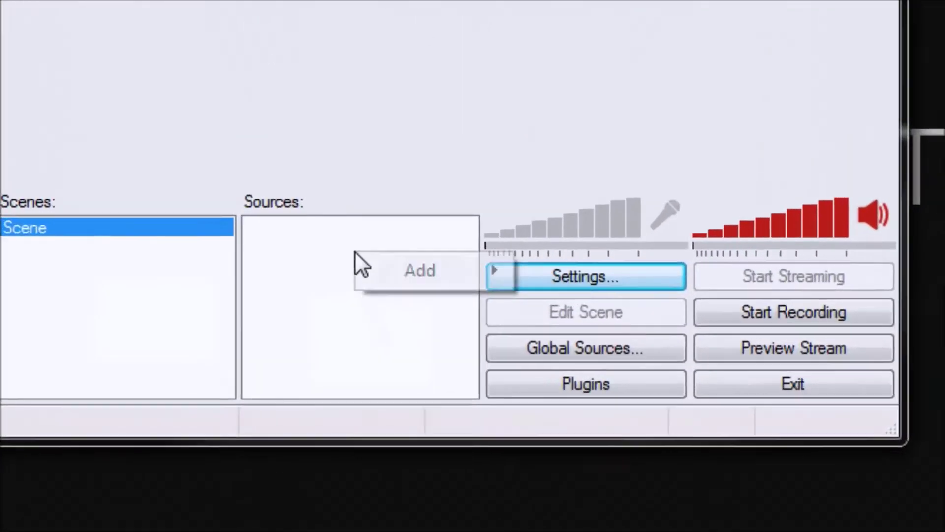
pyautogui.moveTo(388, 272)
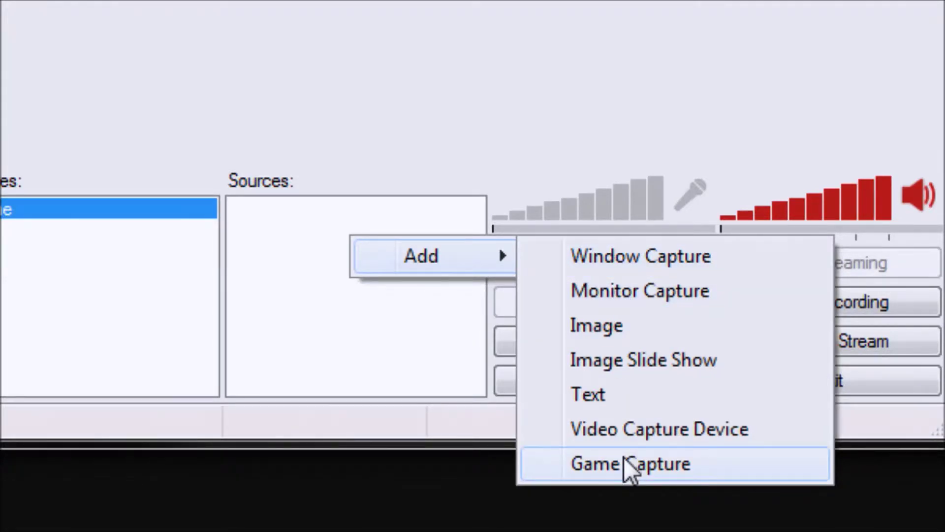
pyautogui.click(643, 297)
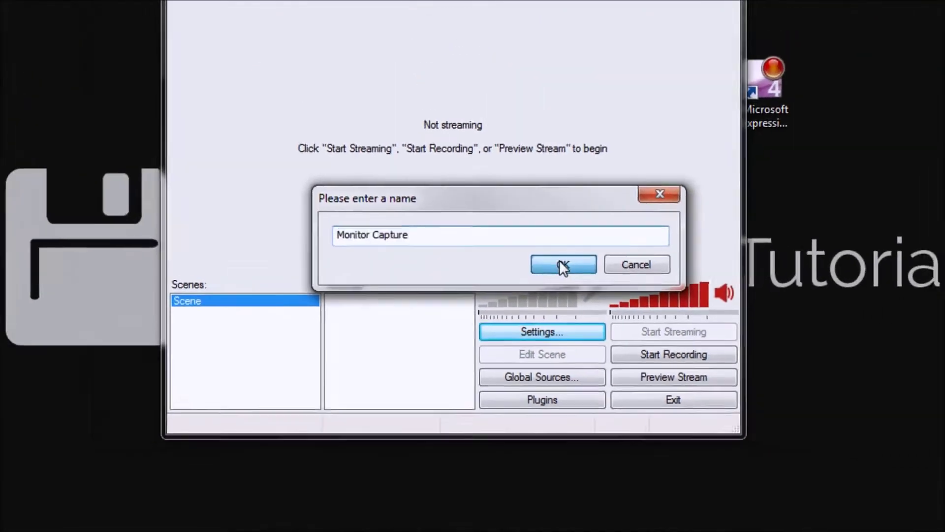
pyautogui.click(606, 191)
pyautogui.click(405, 80)
pyautogui.click(401, 92)
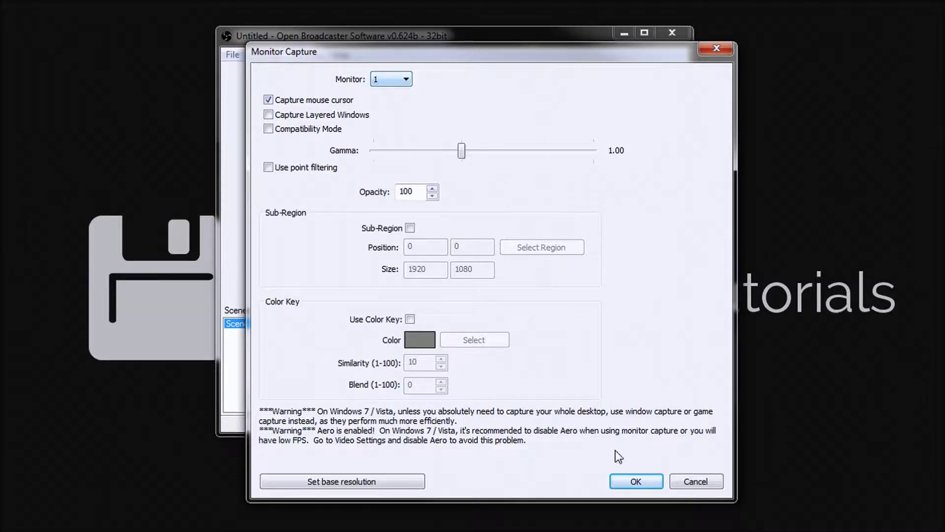
pyautogui.click(637, 481)
pyautogui.click(636, 343)
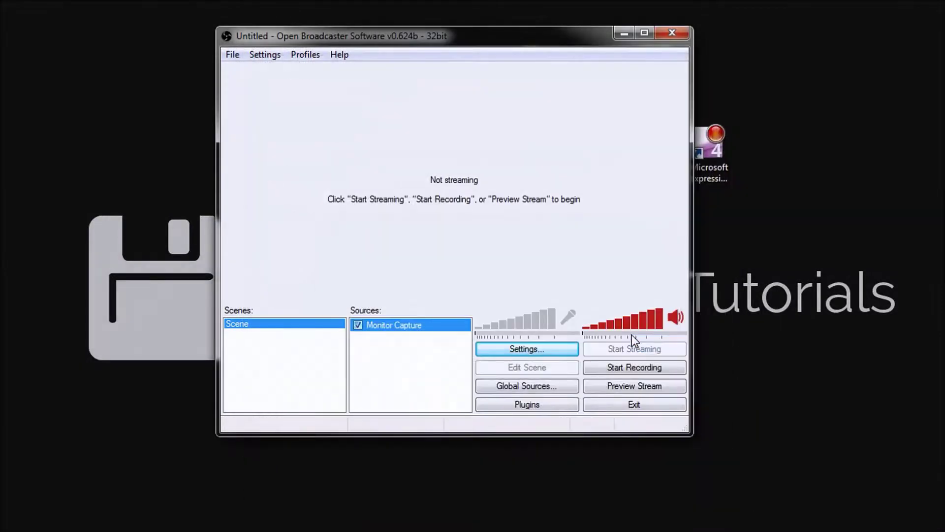
# Make a short test recording of the screen and stop it.
pyautogui.click(638, 366)
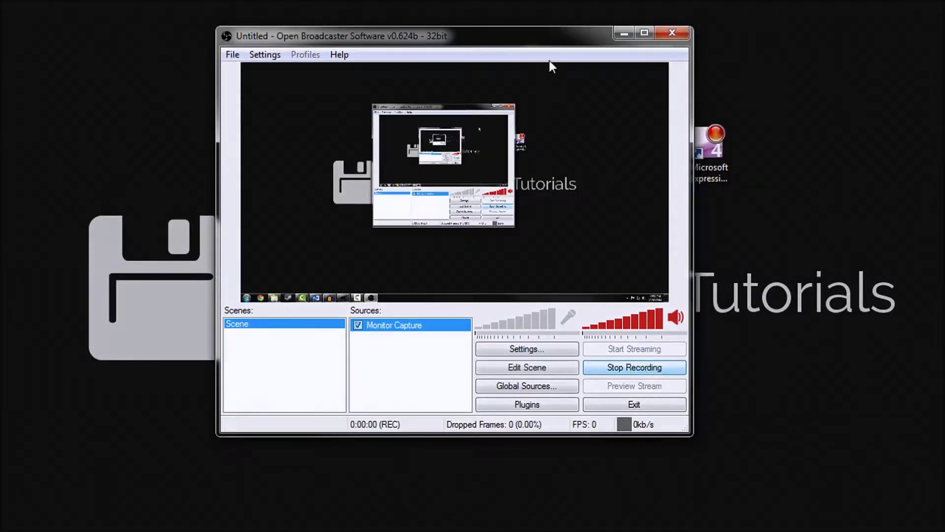
pyautogui.doubleClick(443, 27)
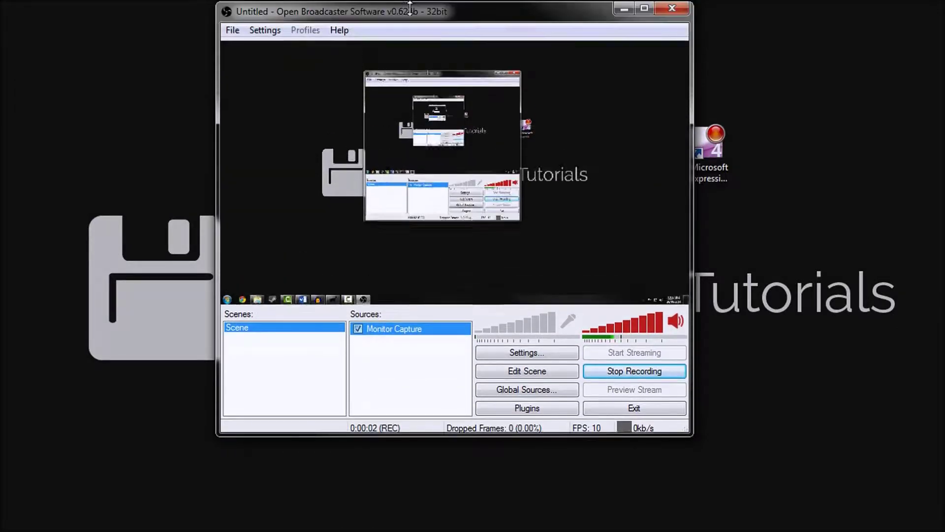
pyautogui.moveTo(326, 1); pyautogui.dragTo(433, 40)
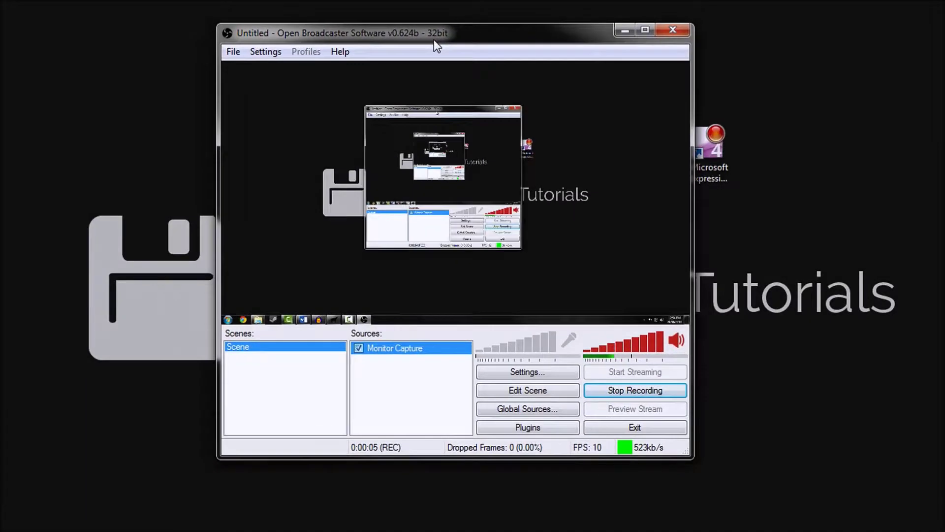
pyautogui.click(628, 388)
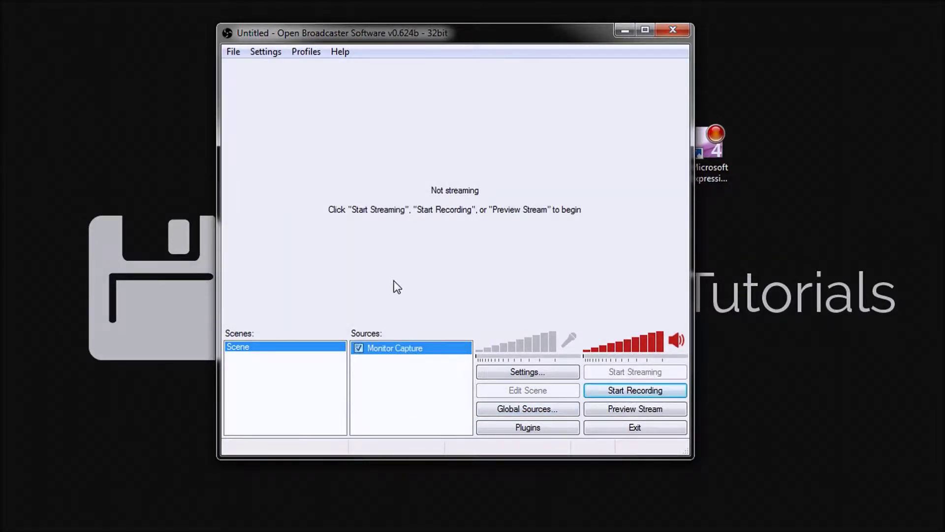
# Replace the Monitor Capture source with a Game Capture source for Goat Game.
pyautogui.press('Delete')
pyautogui.press('Return')
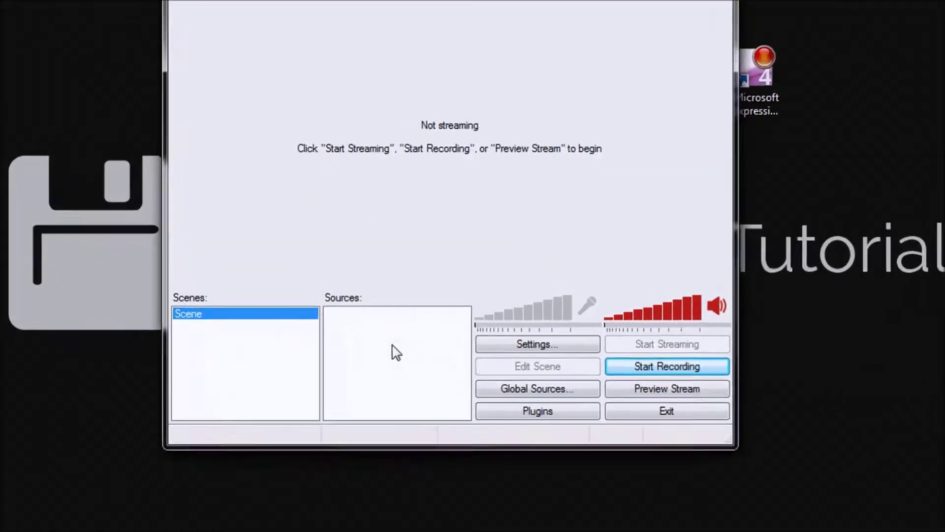
pyautogui.rightClick(397, 353)
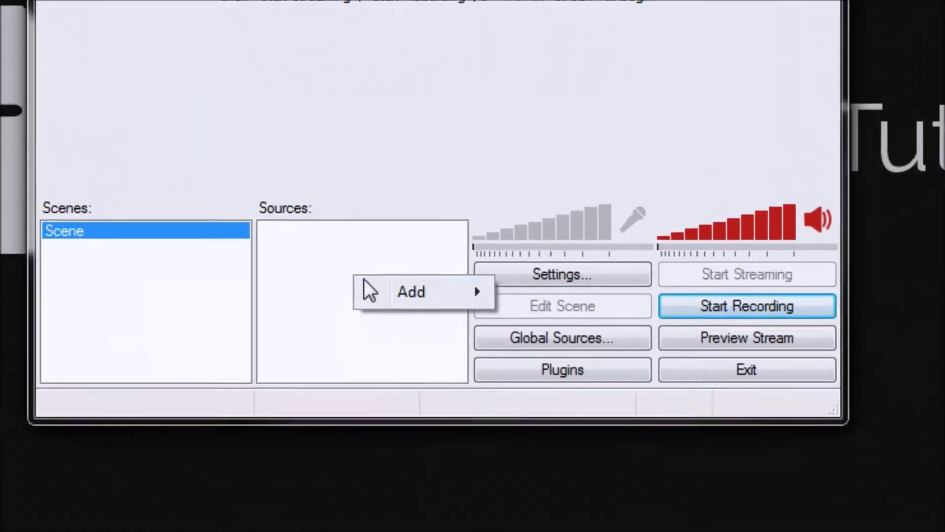
pyautogui.moveTo(417, 358)
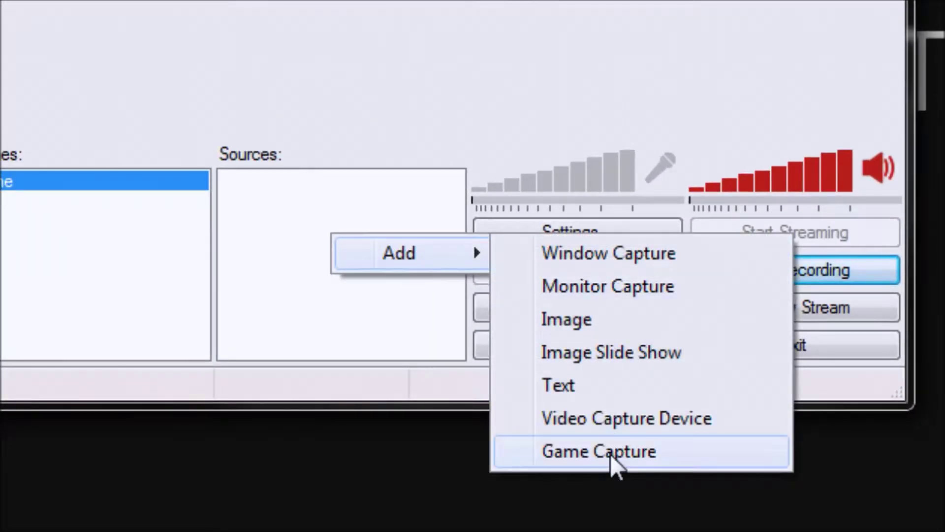
pyautogui.click(611, 455)
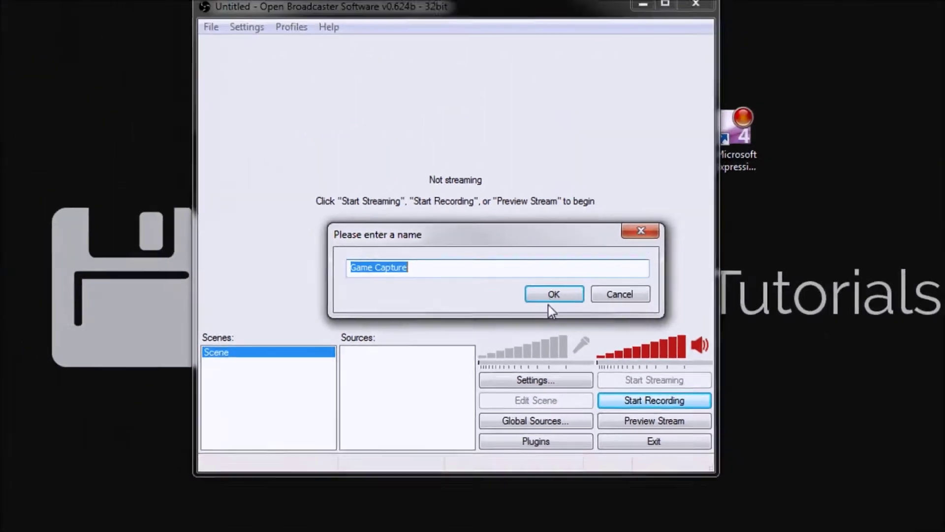
pyautogui.click(586, 172)
pyautogui.click(498, 139)
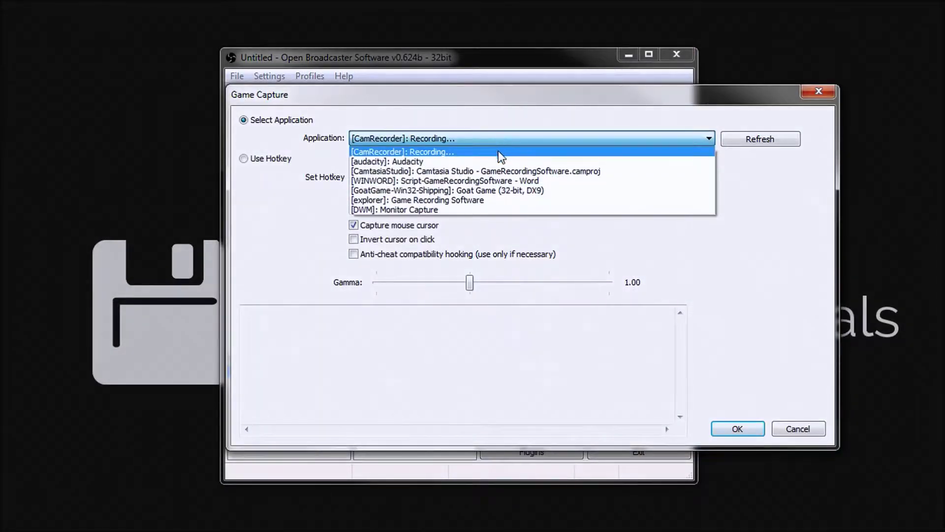
pyautogui.click(490, 192)
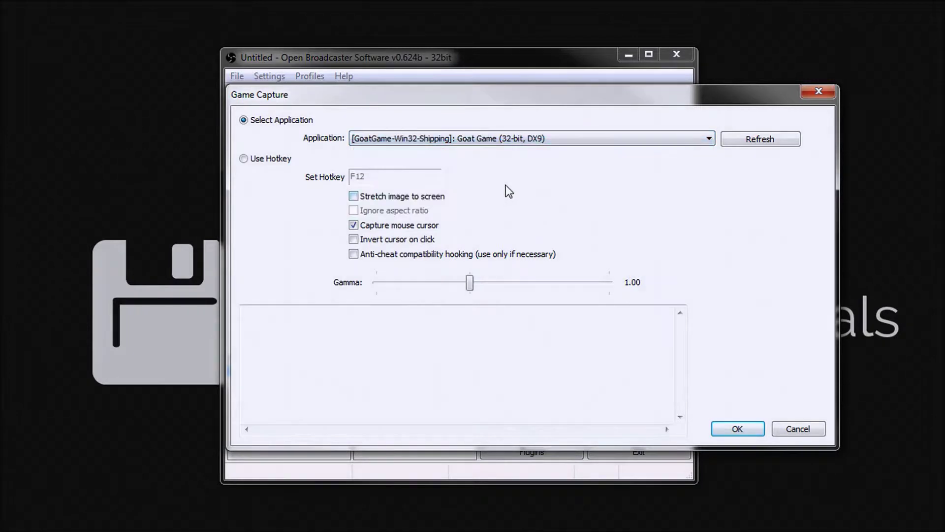
pyautogui.click(742, 429)
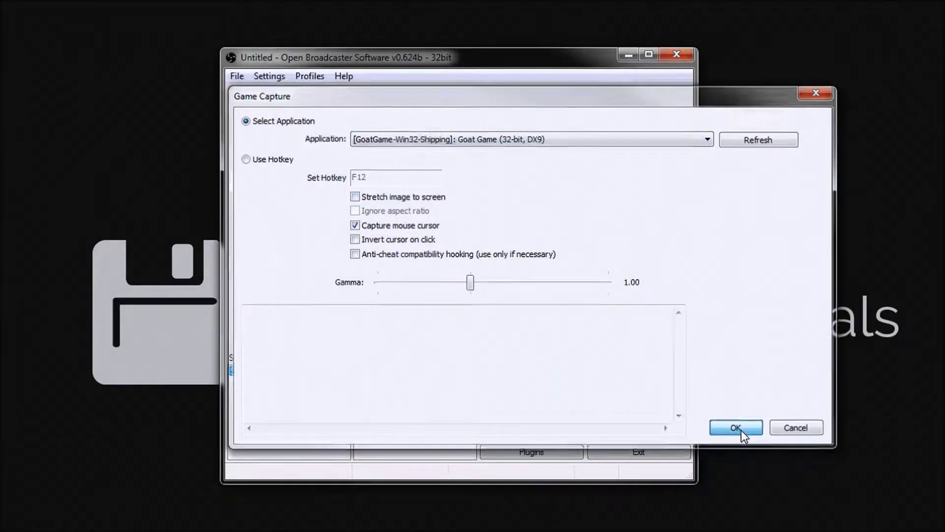
# Record a short gameplay clip, stop it, and deselect the Game Capture source.
pyautogui.click(653, 418)
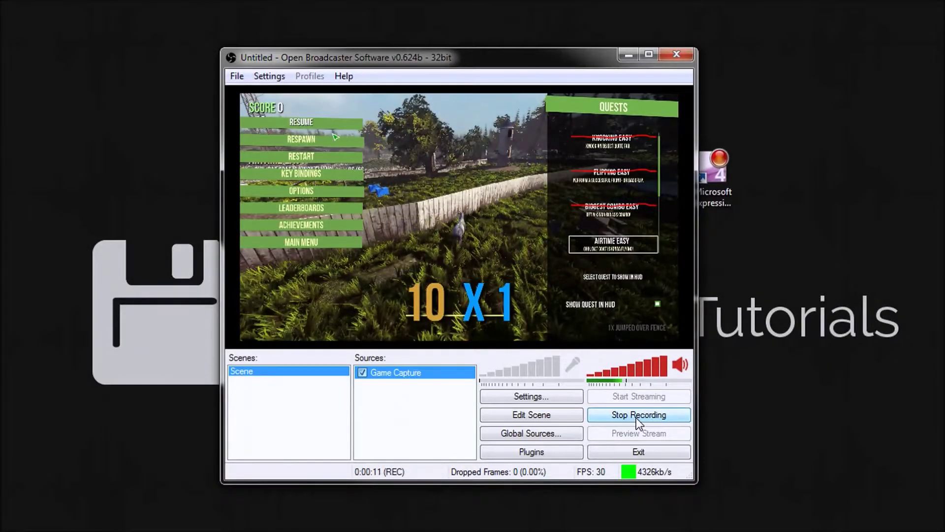
pyautogui.click(636, 418)
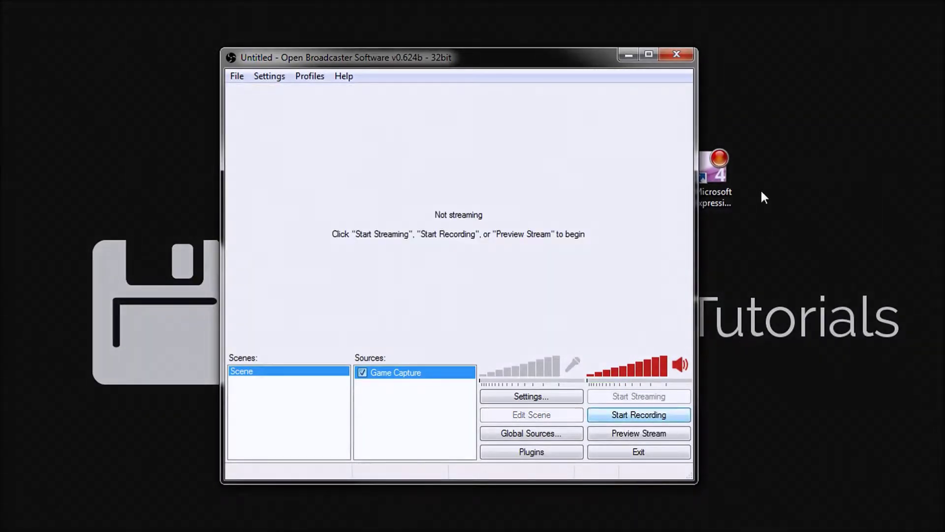
pyautogui.click(412, 435)
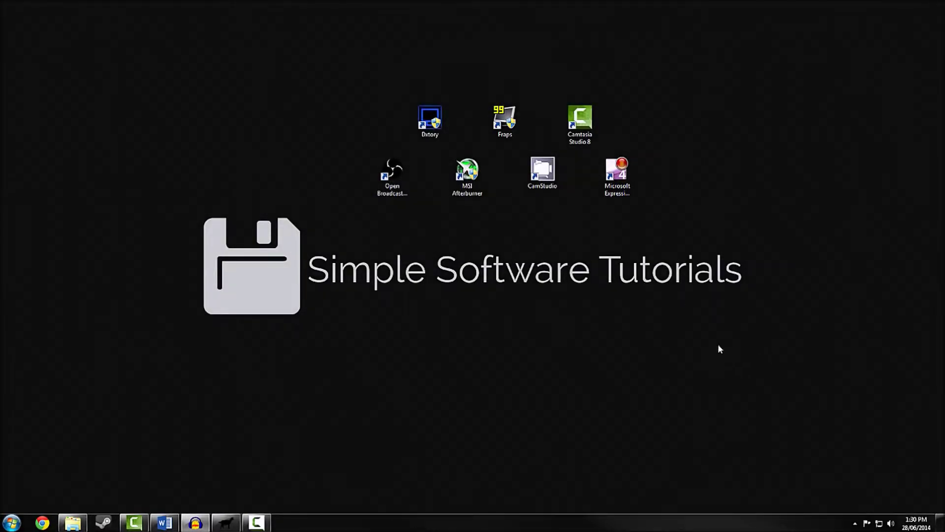
# Launch MSI Afterburner as administrator and review its Video capture settings: F2 hotkey, MJPG AVI, 100% quality, 30 FPS.
pyautogui.doubleClick(472, 182)
pyautogui.click(870, 279)
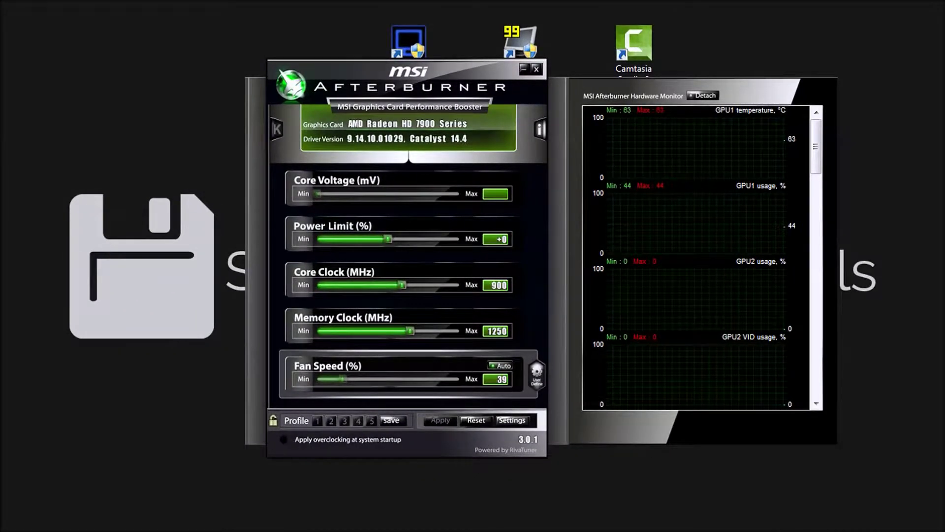
pyautogui.click(512, 420)
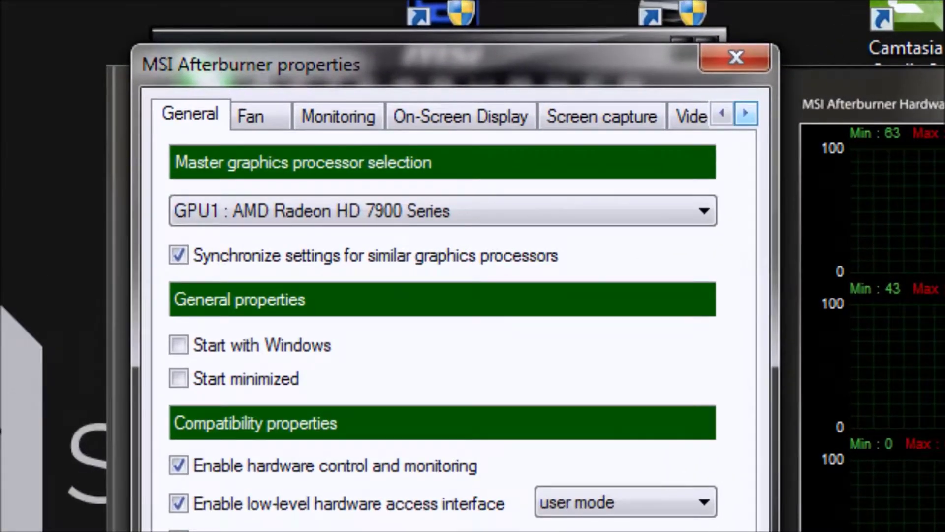
pyautogui.click(720, 111)
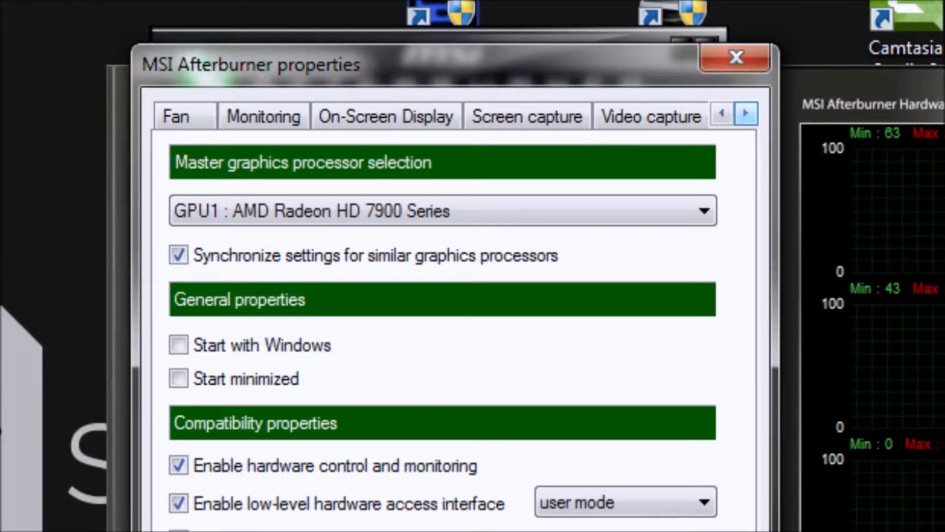
pyautogui.click(746, 113)
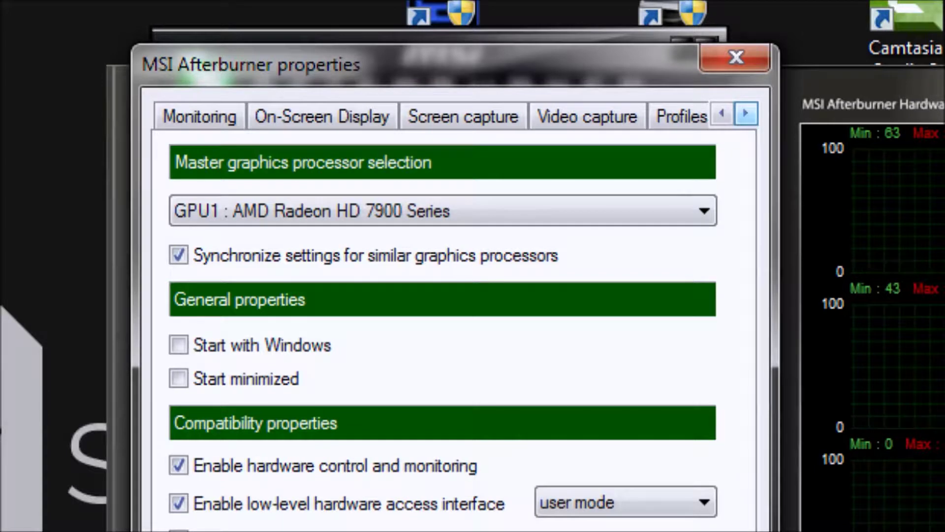
pyautogui.click(587, 116)
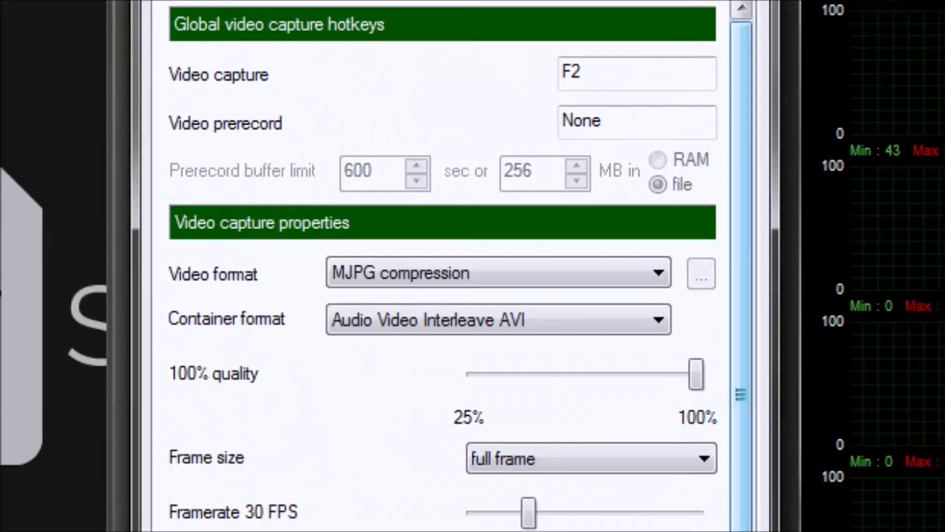
pyautogui.scroll(-1, 461, 266)
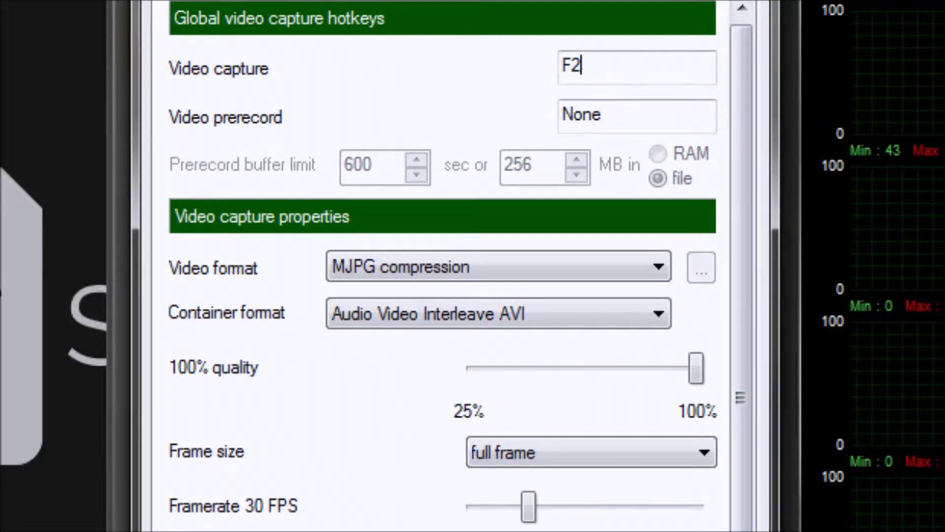
pyautogui.scroll(-3, 460, 266)
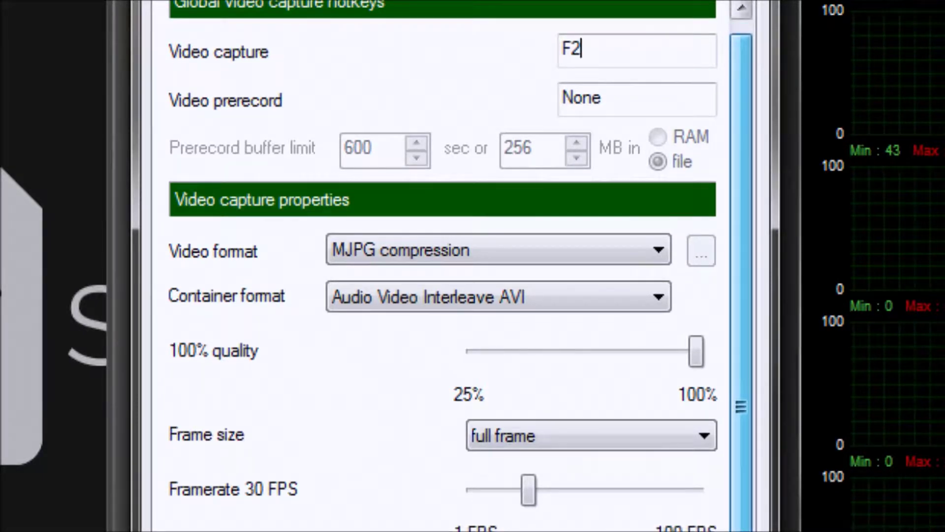
pyautogui.scroll(-5, 461, 266)
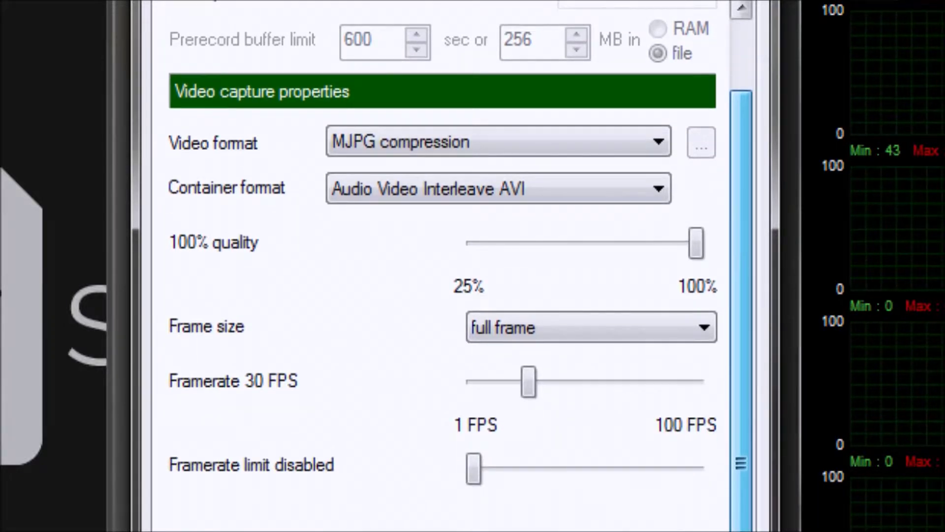
pyautogui.scroll(-3, 461, 266)
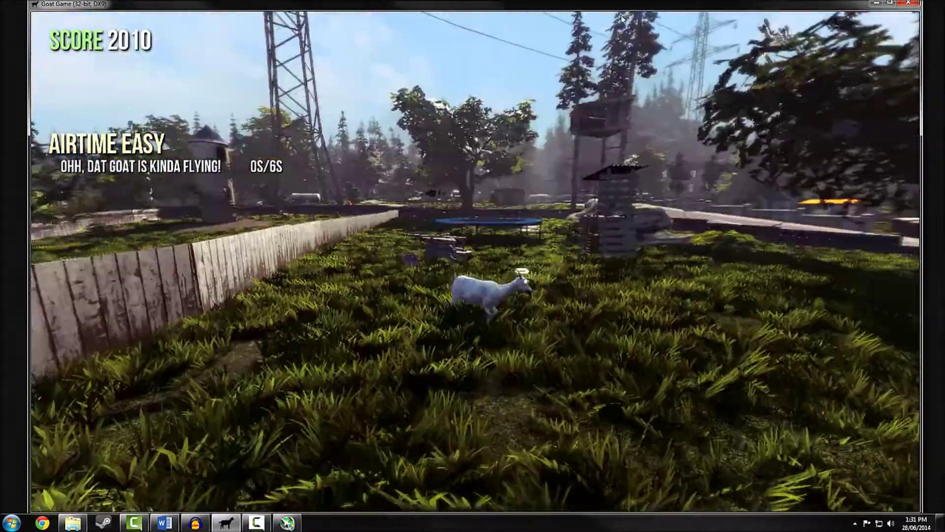
pyautogui.press('w')
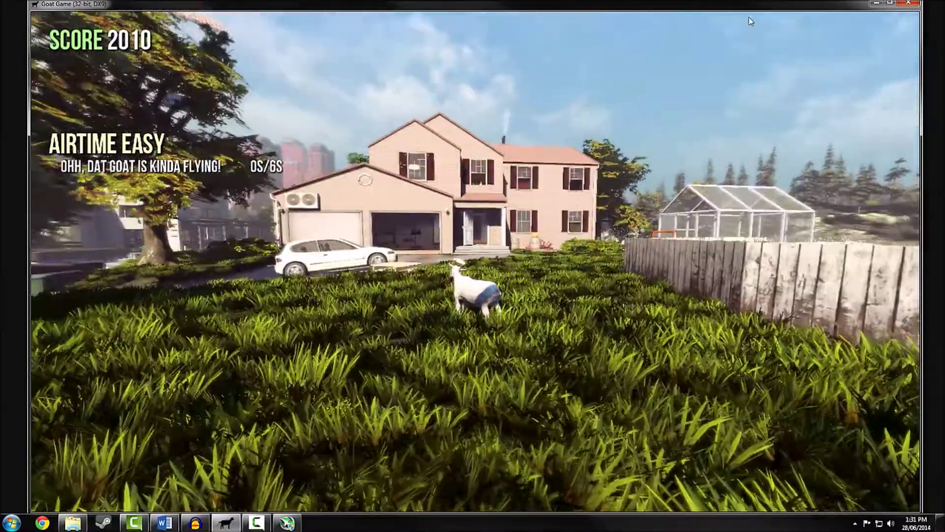
# Walk the goat into the greenhouse and back, then Alt+Tab out of the game.
pyautogui.press('w')
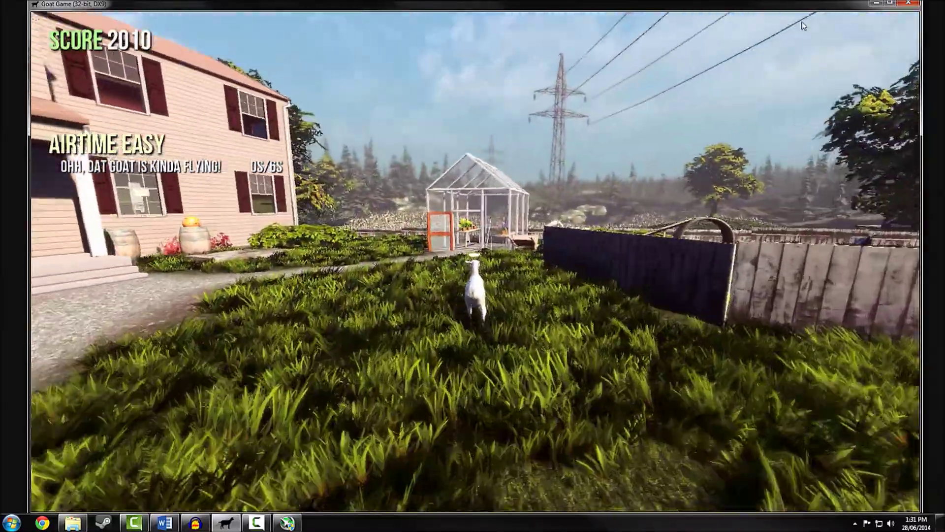
pyautogui.press('w')
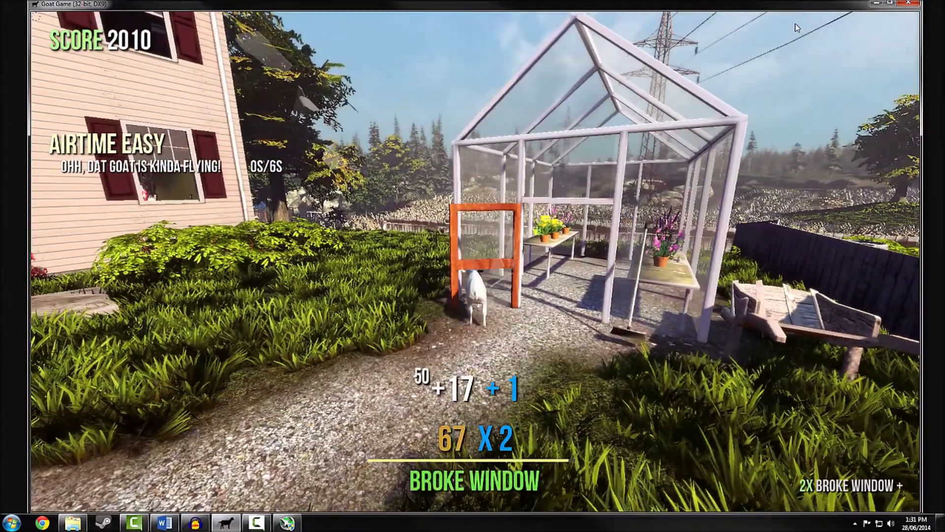
pyautogui.press('s')
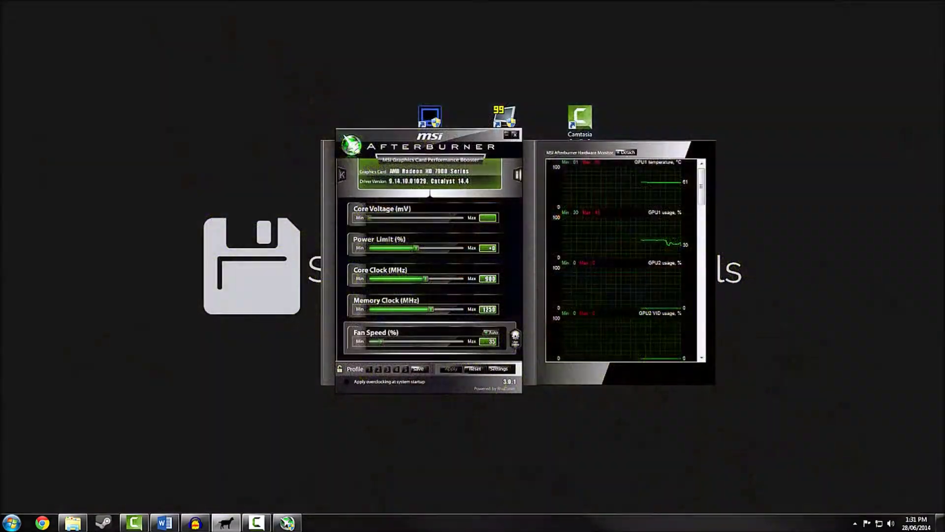
pyautogui.hotkey('alt', 'Tab')
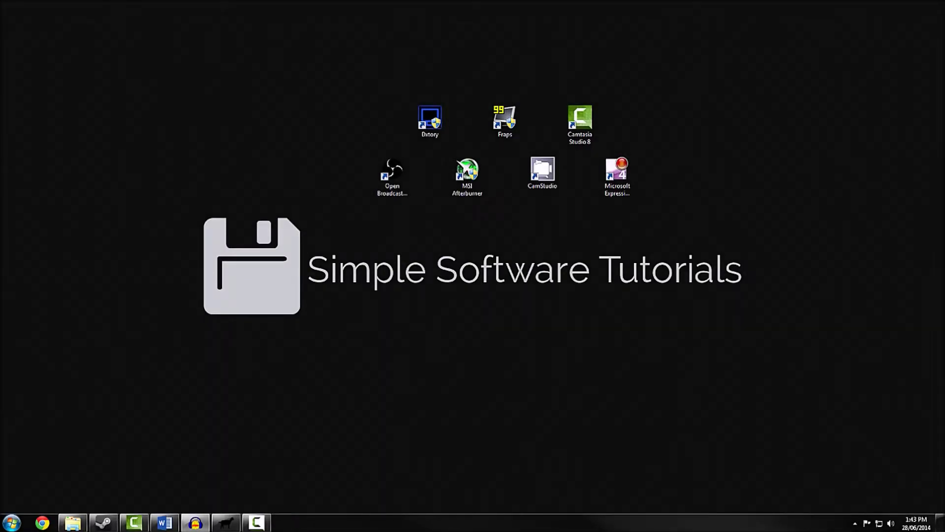
pyautogui.doubleClick(556, 180)
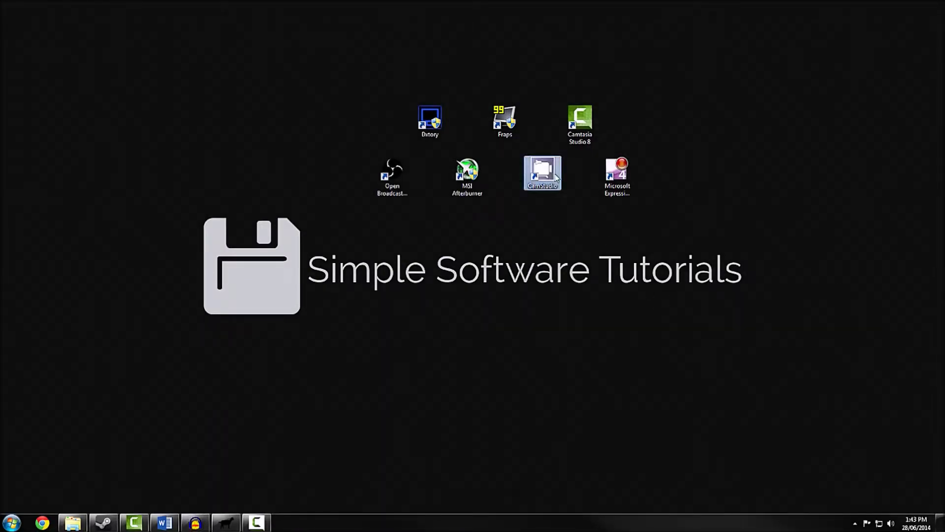
# Keep CamStudio's capture region set to a single window and bring the game window onscreen.
pyautogui.click(127, 115)
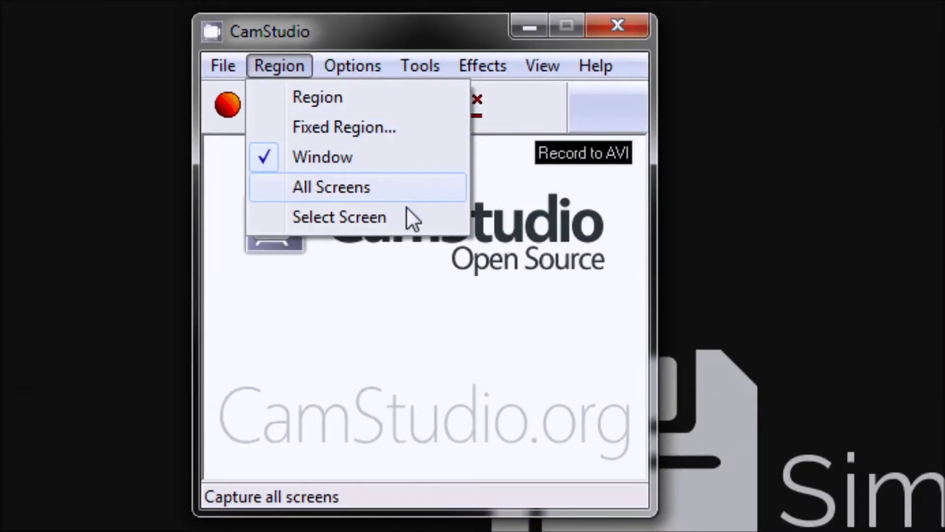
pyautogui.click(517, 368)
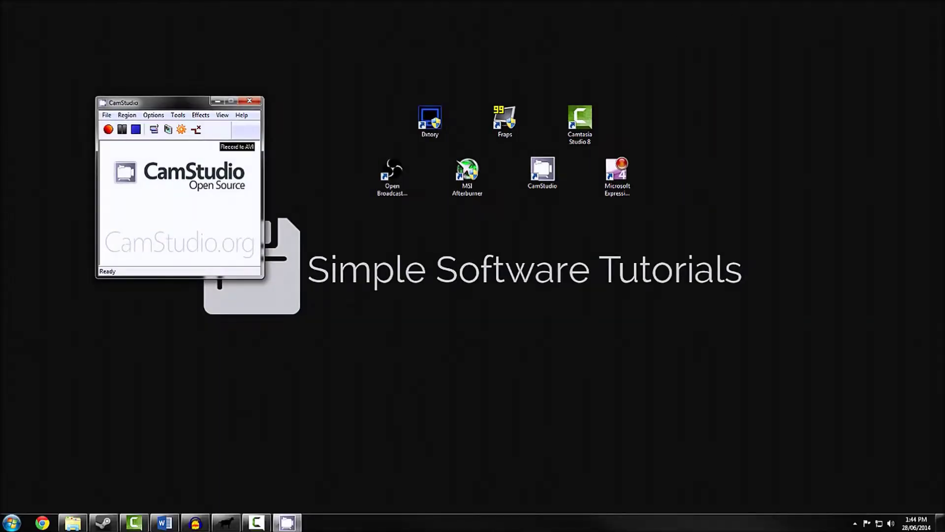
pyautogui.moveTo(940, 25); pyautogui.dragTo(155, 12)
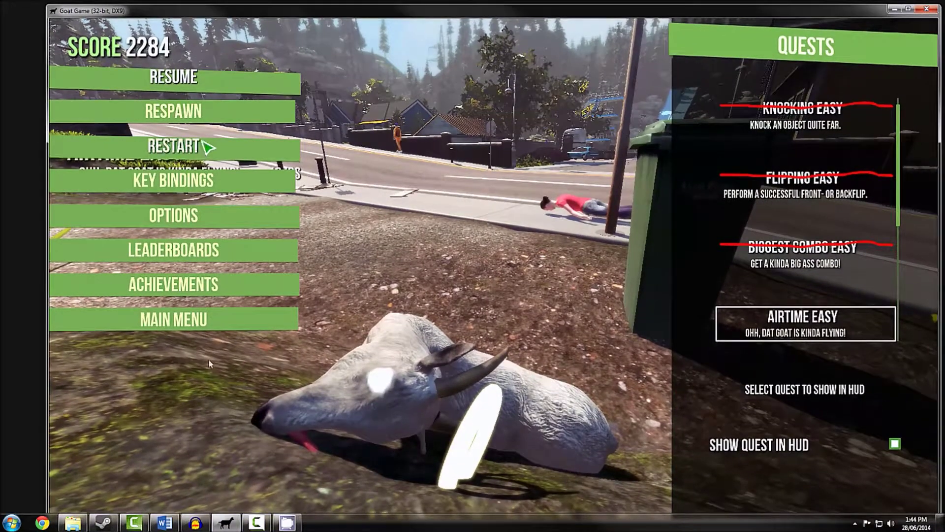
pyautogui.click(287, 522)
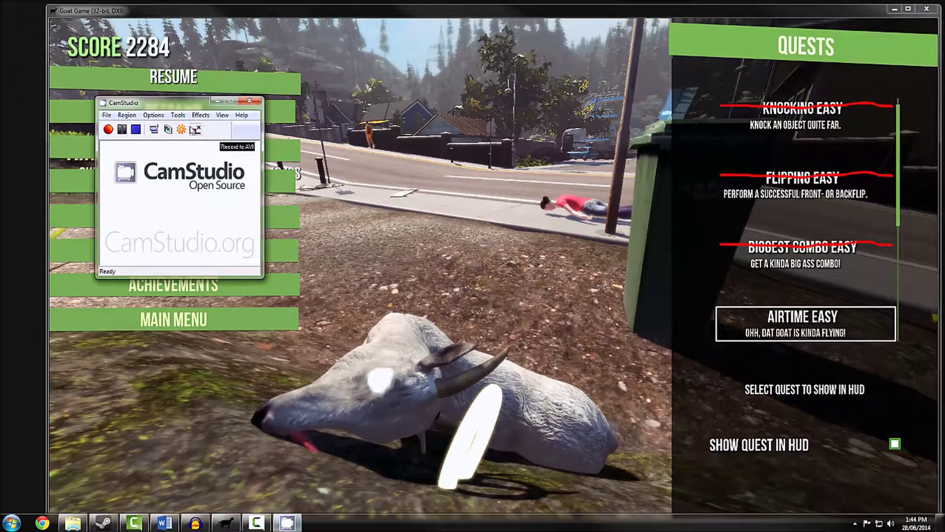
# Record the Goat Game window while walking the goat, then stop the recording.
pyautogui.click(108, 129)
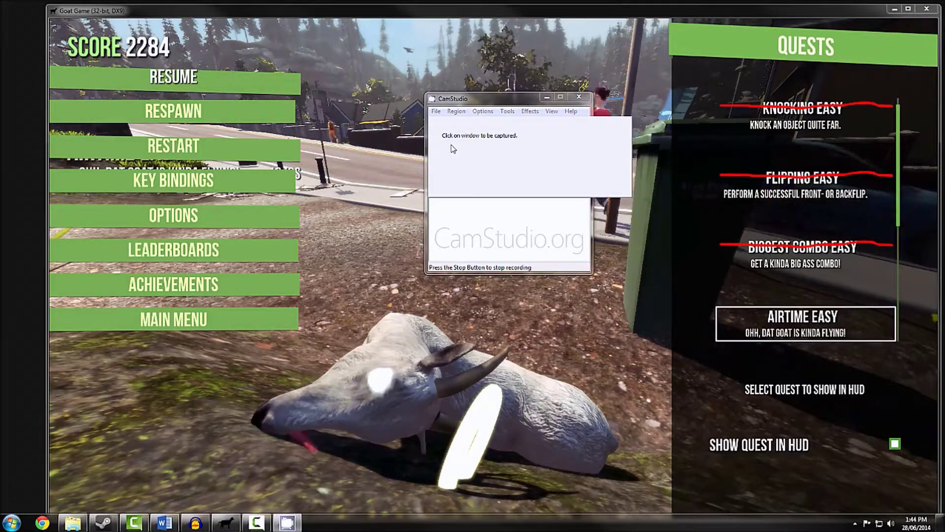
pyautogui.click(327, 60)
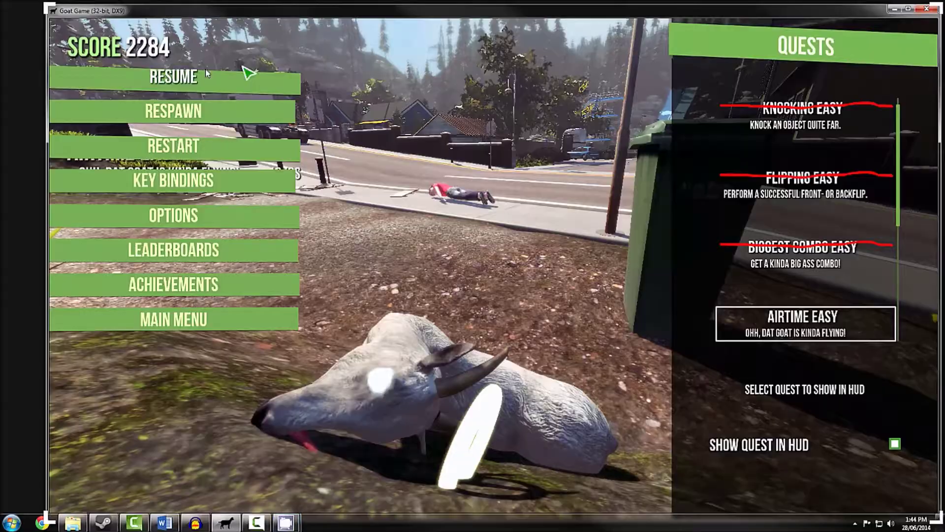
pyautogui.click(188, 83)
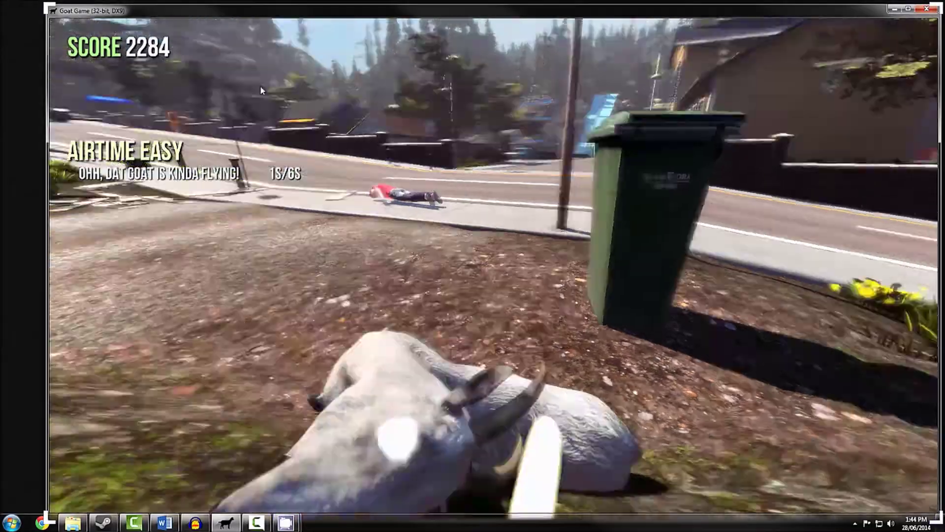
pyautogui.press('w')
pyautogui.hotkey('alt', 'Tab')
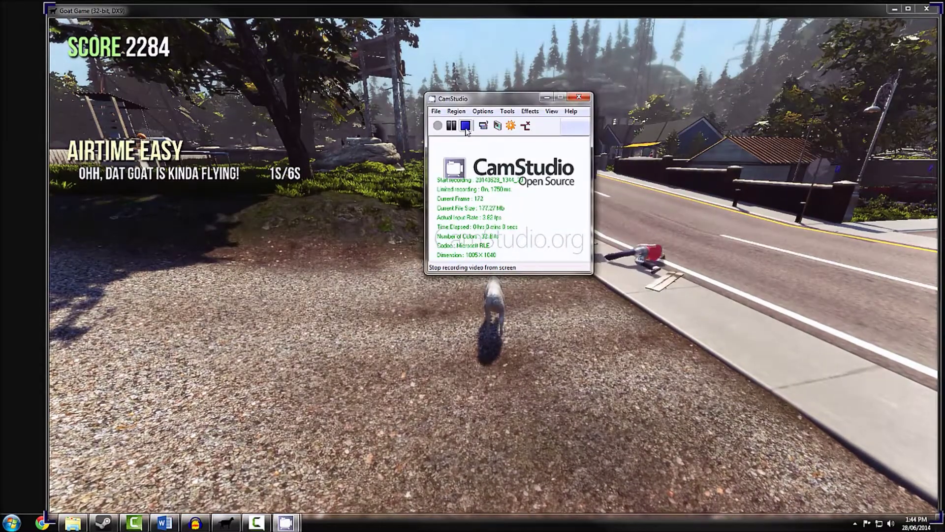
pyautogui.click(466, 126)
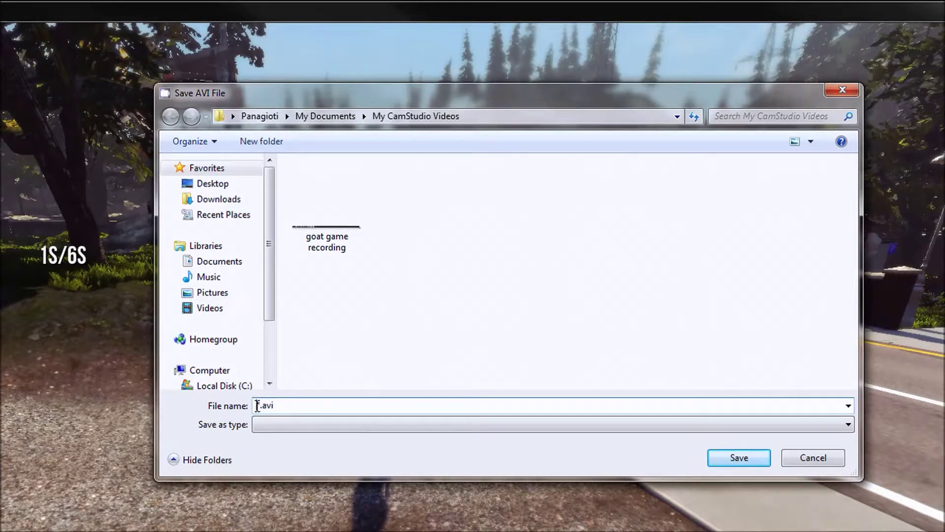
# Name the clip 'game recording.avi' and save it in My CamStudio Videos.
pyautogui.press('Delete')
pyautogui.press('Delete')
pyautogui.write('game recordi')
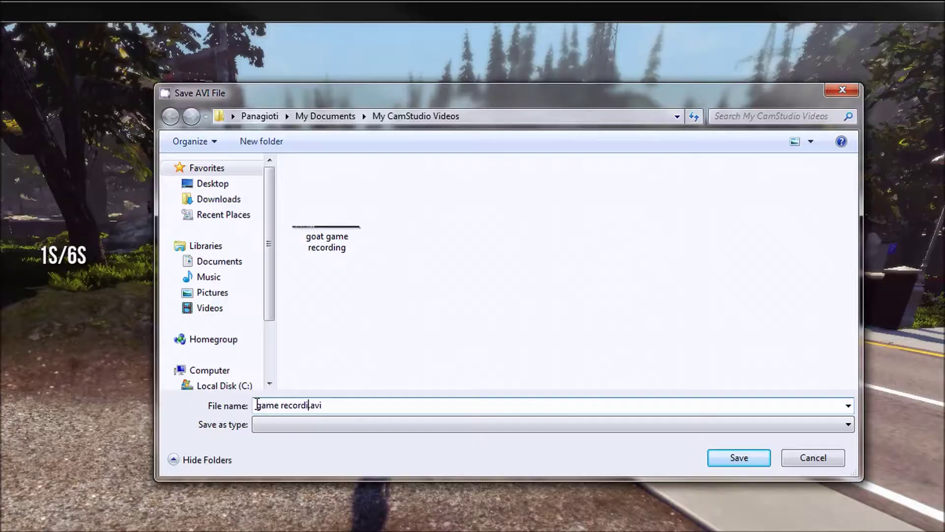
pyautogui.write('ng.')
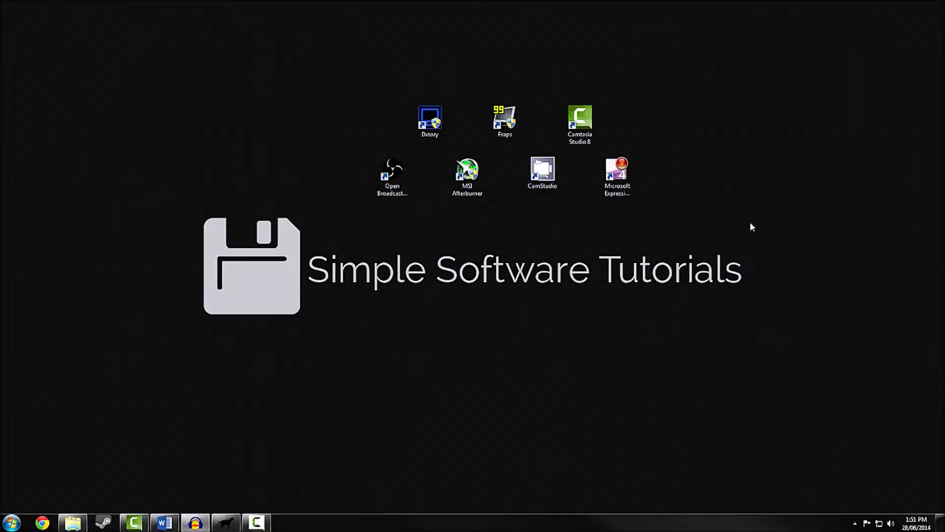
# Set the screen capture frame rate to 30 fps, bitrate 5000 kbps and quality 100.
pyautogui.click(617, 181)
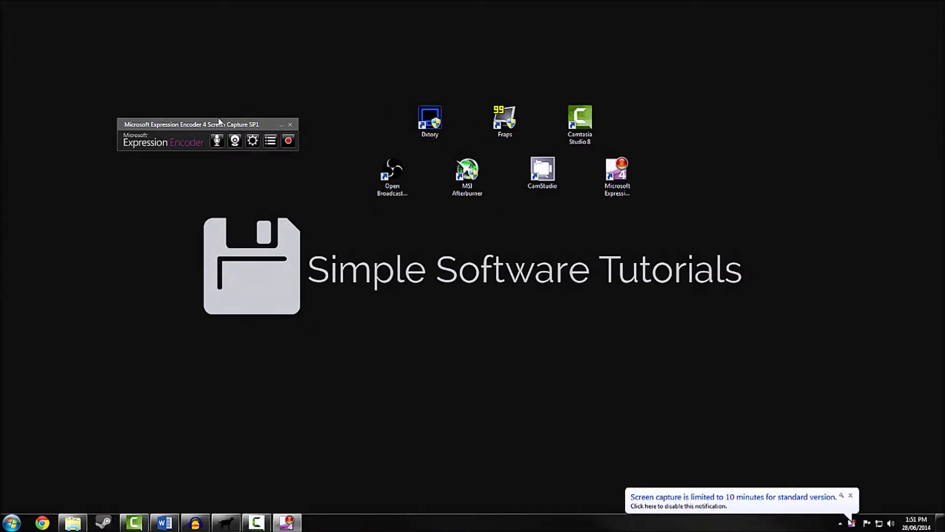
pyautogui.moveTo(219, 121); pyautogui.dragTo(521, 210)
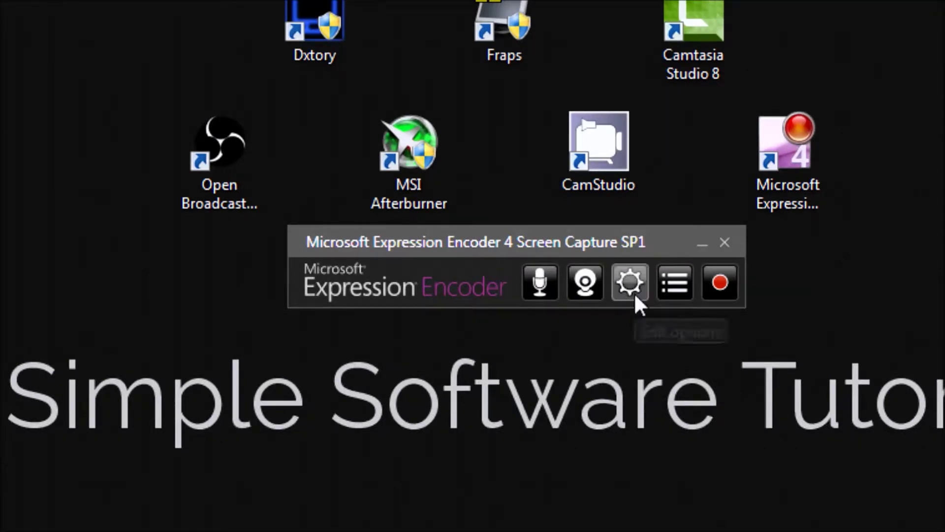
pyautogui.click(630, 282)
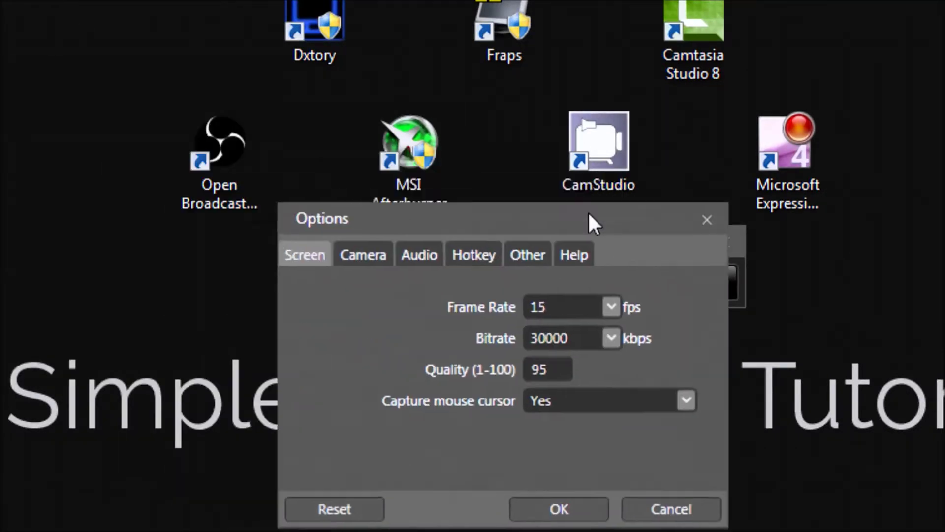
pyautogui.moveTo(593, 220); pyautogui.dragTo(646, 179)
pyautogui.click(681, 276)
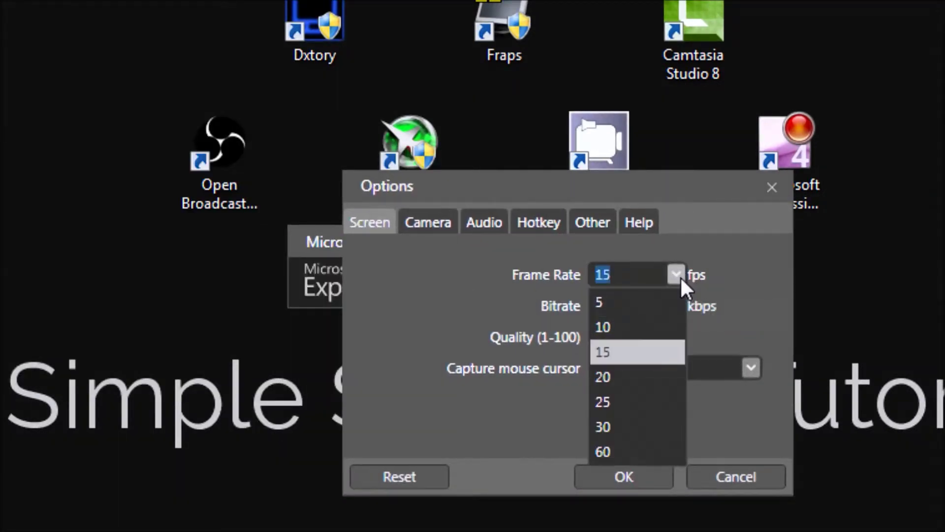
pyautogui.click(645, 428)
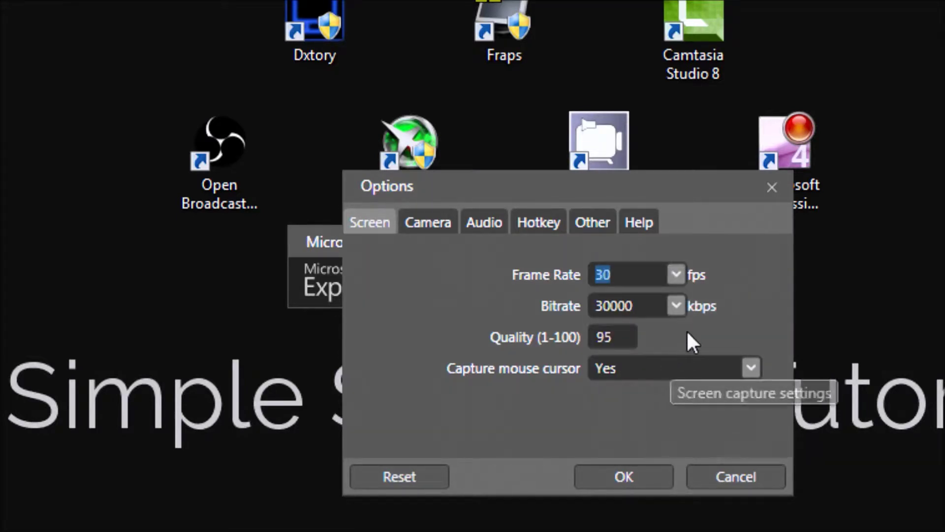
pyautogui.click(676, 306)
pyautogui.click(651, 446)
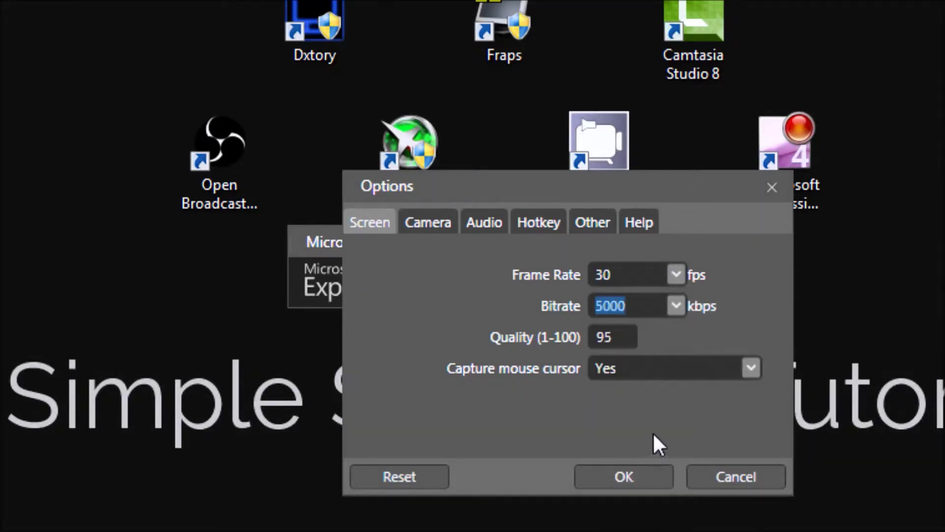
pyautogui.moveTo(611, 344); pyautogui.dragTo(592, 339)
pyautogui.write('100')
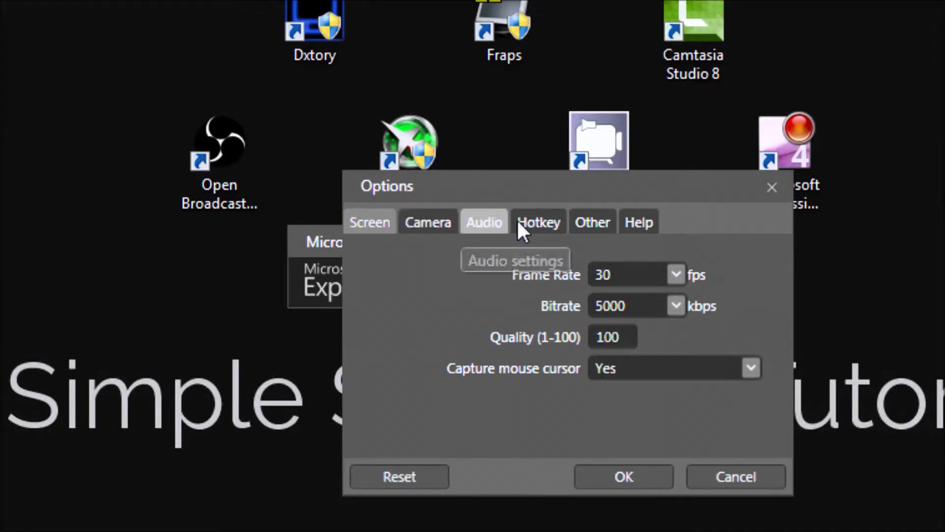
# Assign F2 as the start/pause hotkey and F3 as the stop hotkey, then save the options.
pyautogui.click(495, 224)
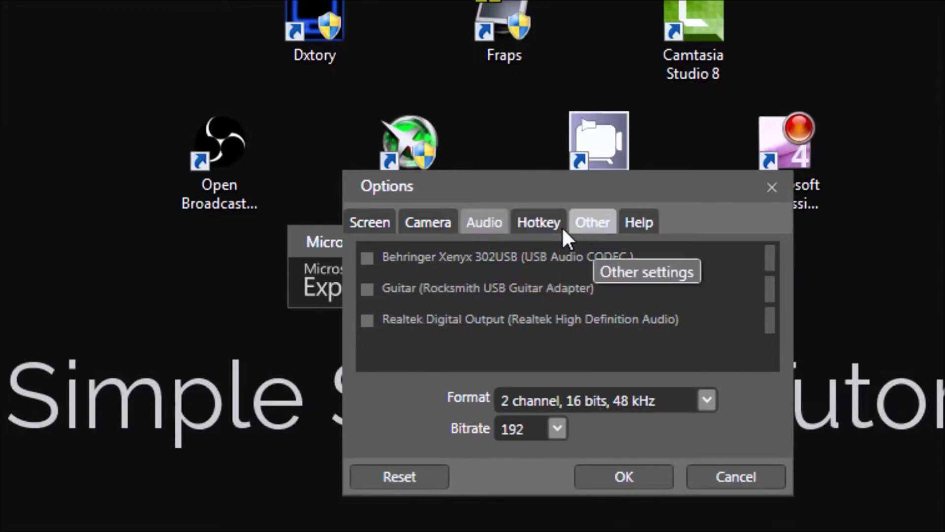
pyautogui.click(538, 224)
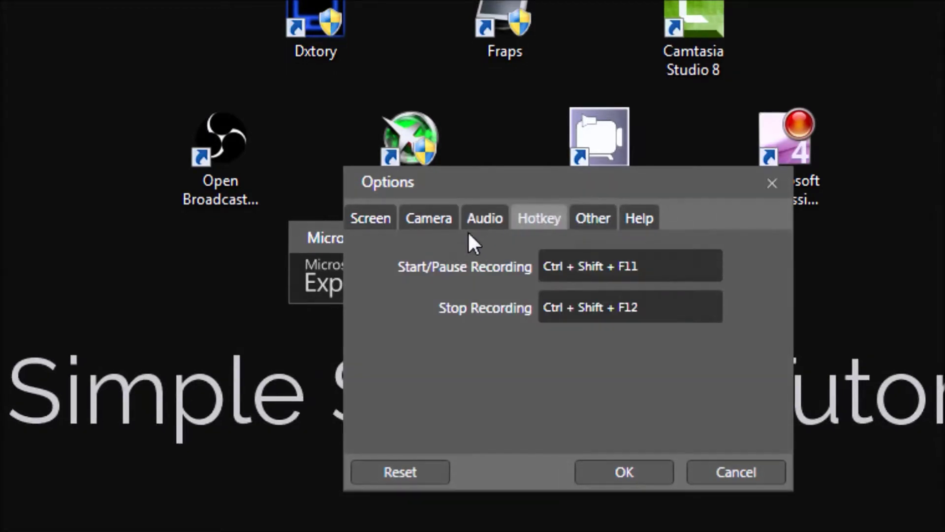
pyautogui.click(686, 266)
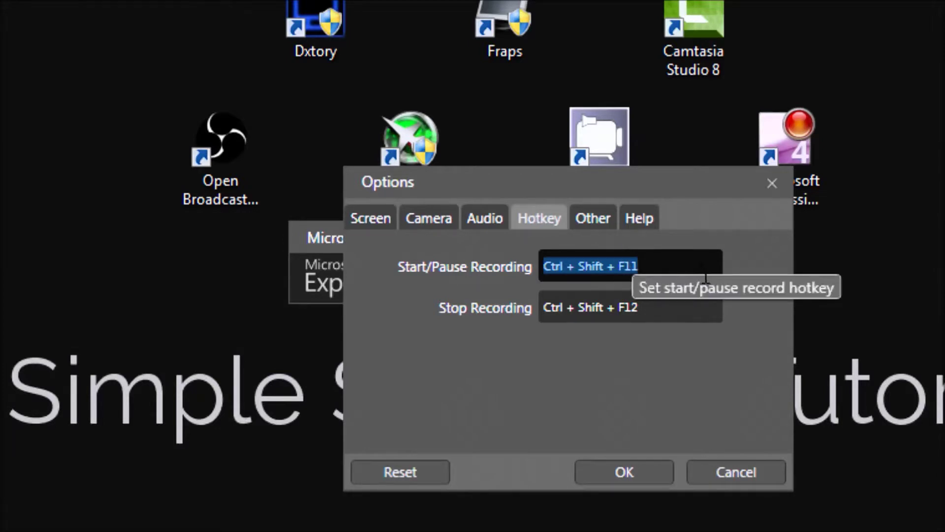
pyautogui.press('F2')
pyautogui.click(690, 309)
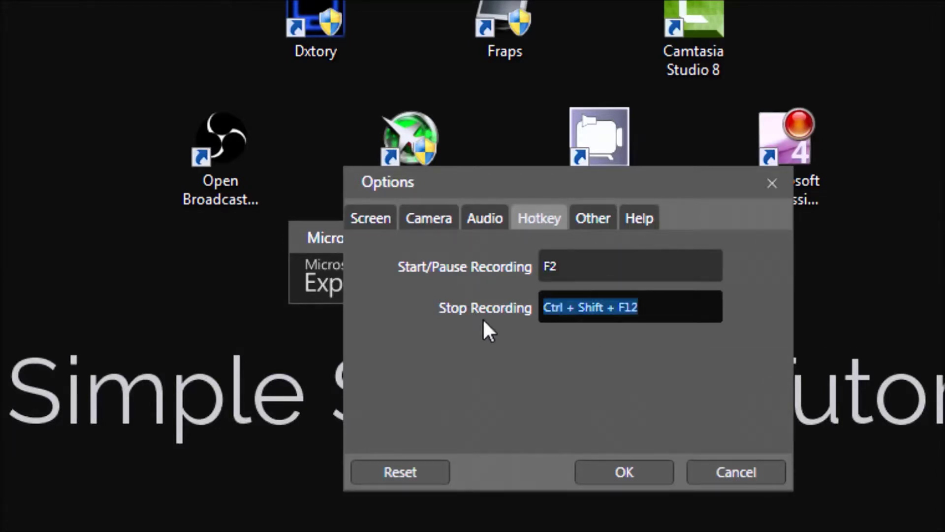
pyautogui.press('F3')
pyautogui.click(375, 221)
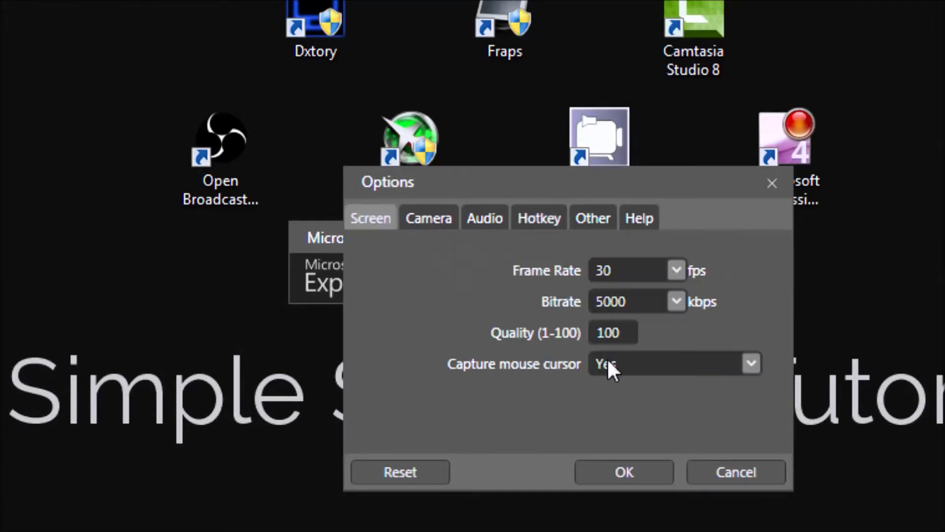
pyautogui.click(623, 474)
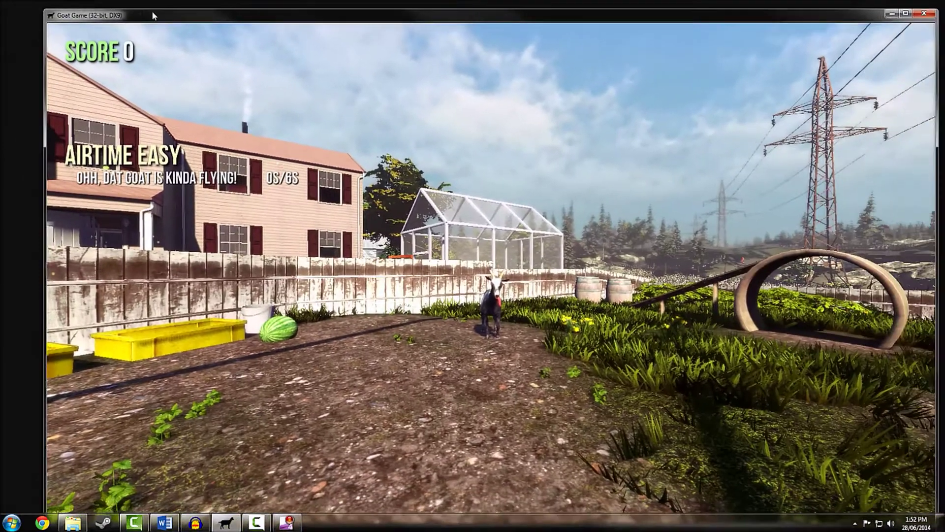
# Draw and resize a 1792 × 1007 capture region to cover the Goat Game window.
pyautogui.moveTo(152, 15); pyautogui.dragTo(141, 5)
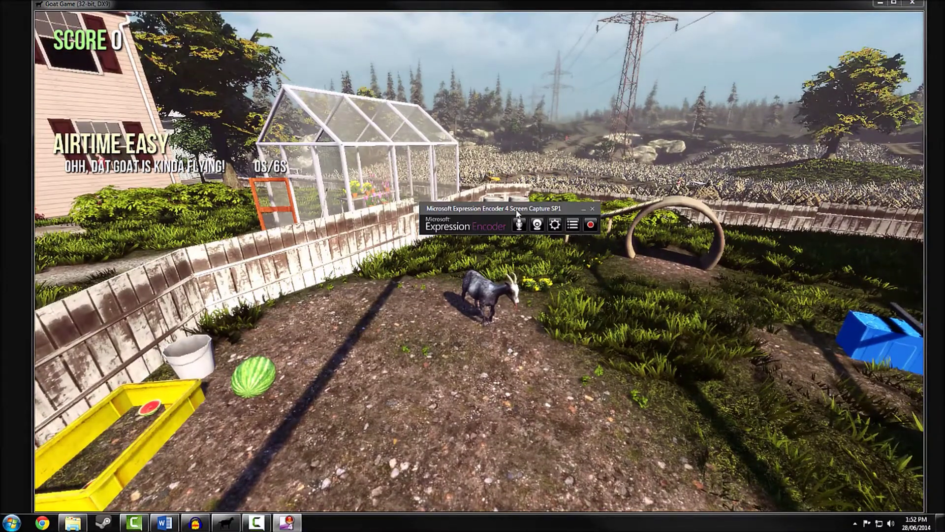
pyautogui.moveTo(531, 211); pyautogui.dragTo(520, 205)
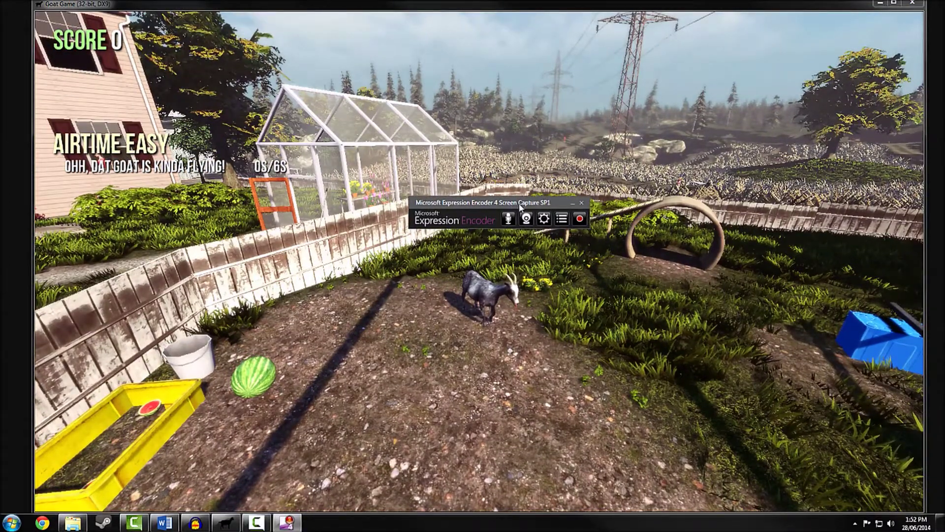
pyautogui.click(579, 220)
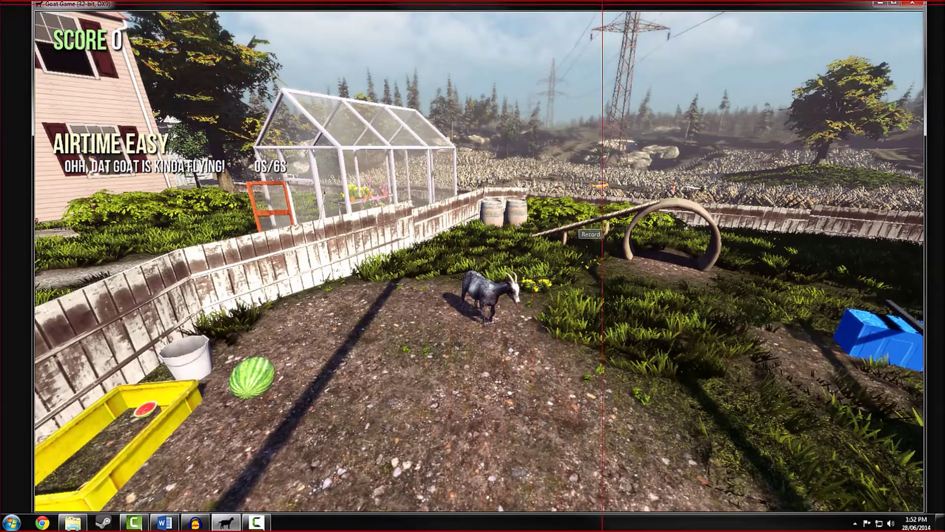
pyautogui.moveTo(601, 5); pyautogui.dragTo(55, 454)
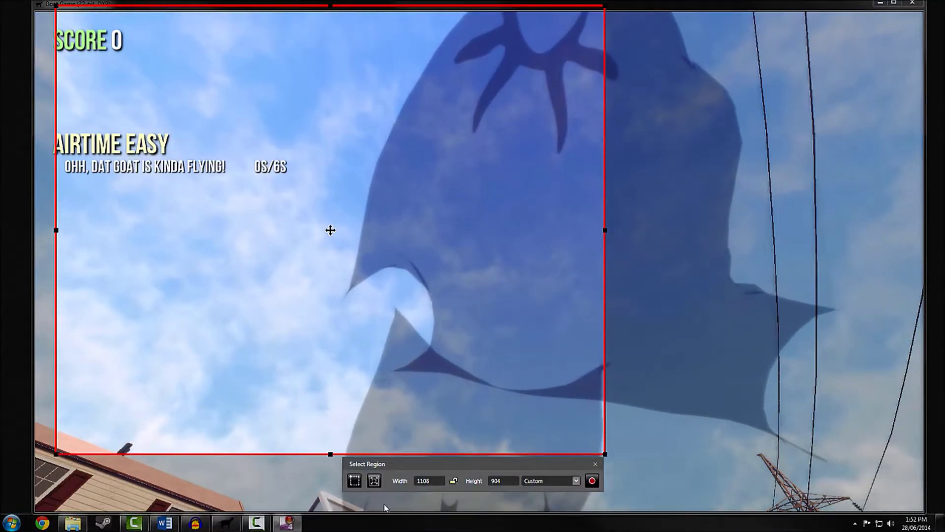
pyautogui.moveTo(605, 230); pyautogui.dragTo(922, 222)
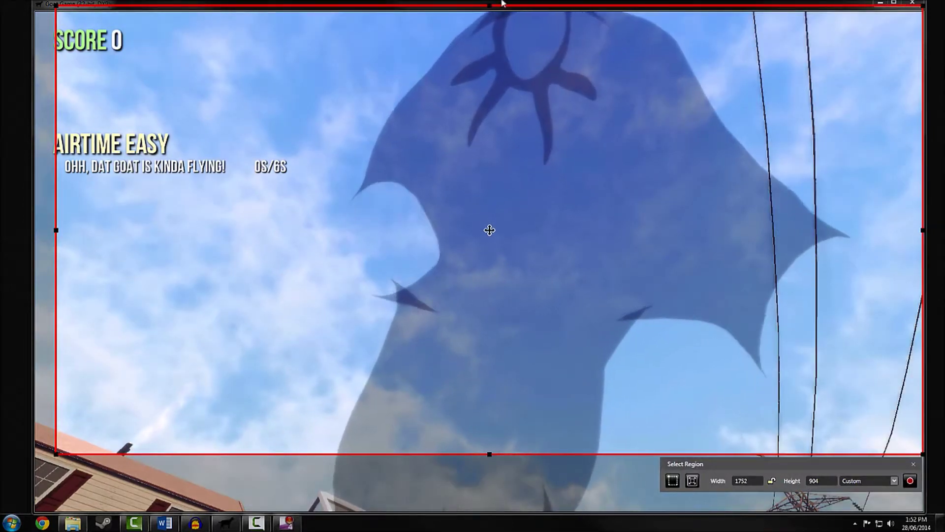
pyautogui.moveTo(493, 7); pyautogui.dragTo(490, 12)
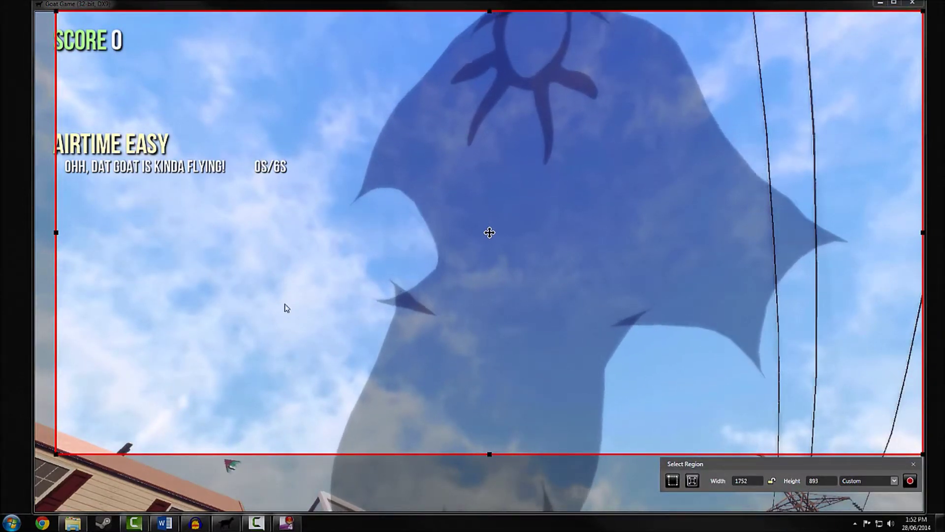
pyautogui.moveTo(55, 453); pyautogui.dragTo(33, 511)
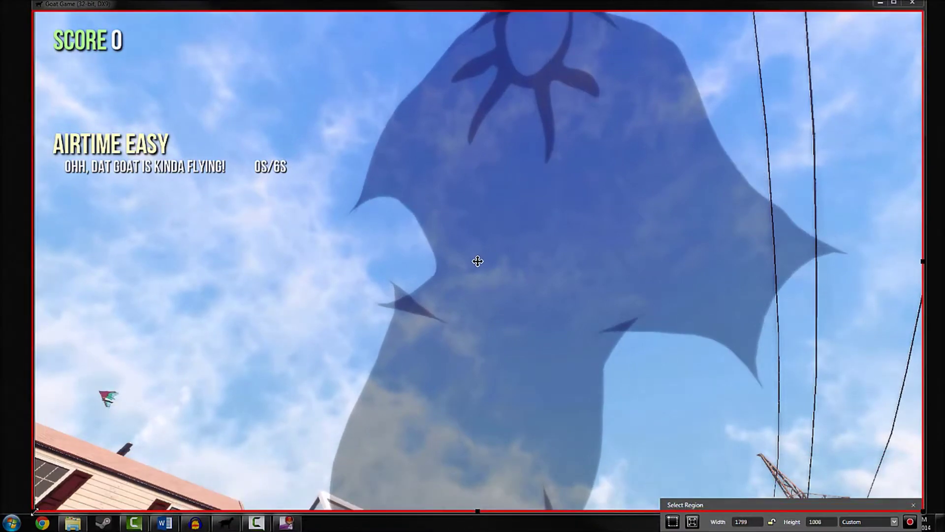
# Capture a 7.5-second 1792 × 1008 clip of the goat walking toward the crane, then load it into the encoder.
pyautogui.click(913, 522)
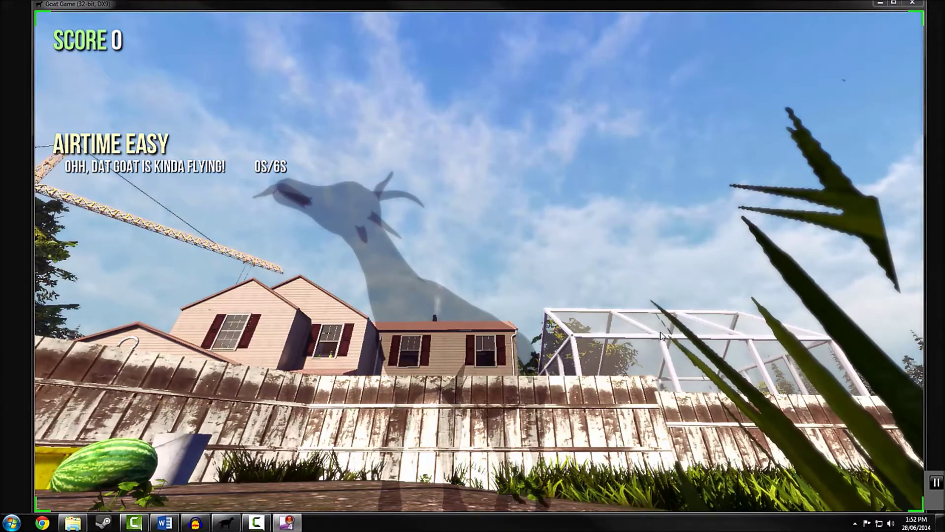
pyautogui.press('w')
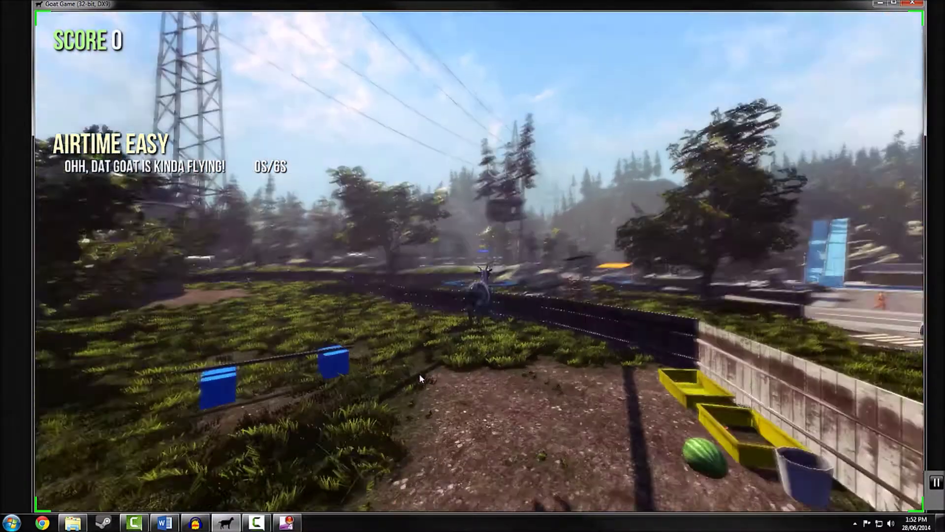
pyautogui.press('w')
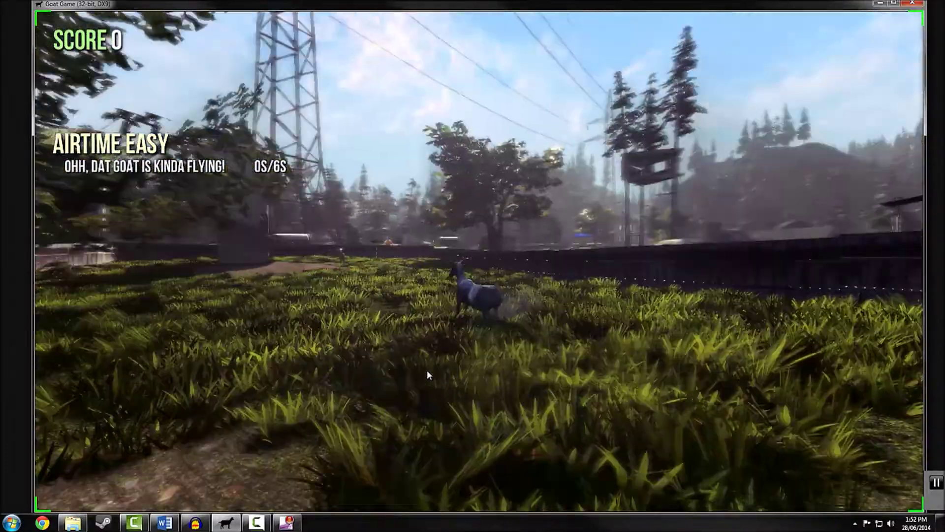
pyautogui.press('a')
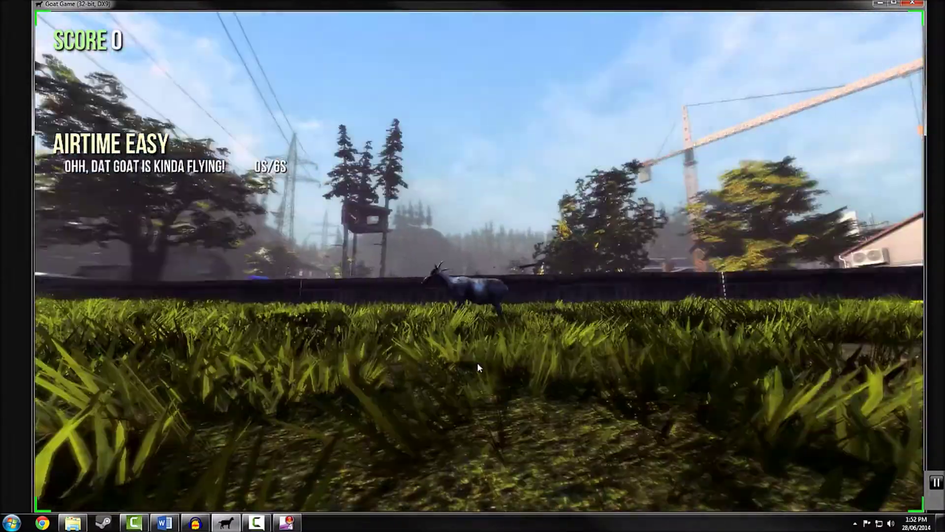
pyautogui.hotkey('ctrl', 'shift', 'F12')
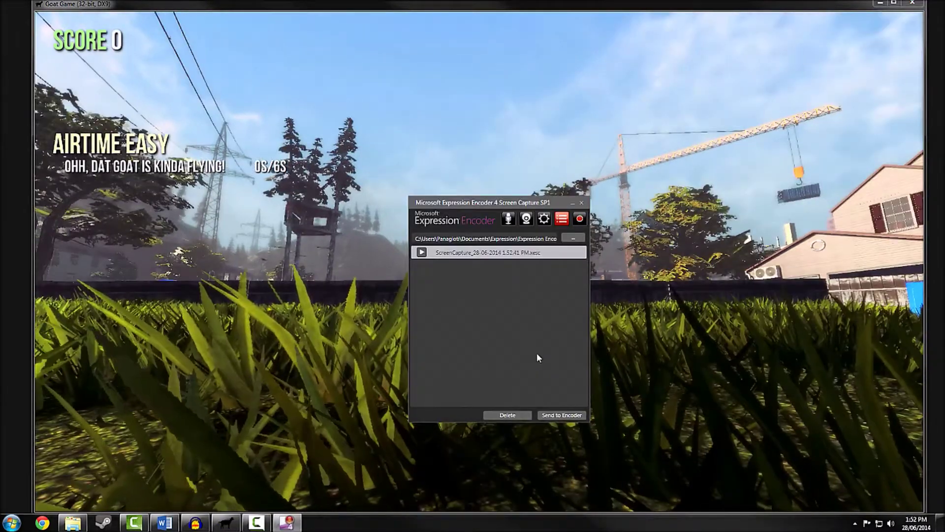
pyautogui.moveTo(491, 206); pyautogui.dragTo(502, 166)
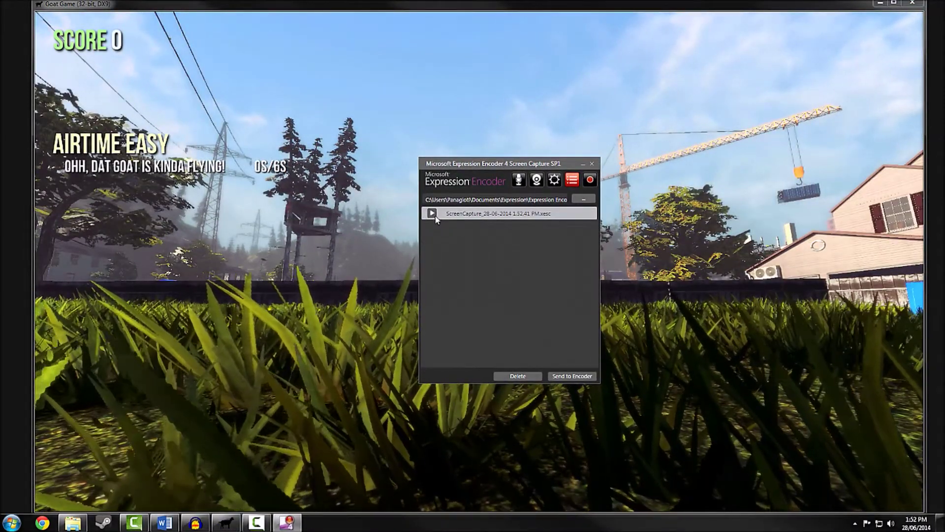
pyautogui.click(567, 374)
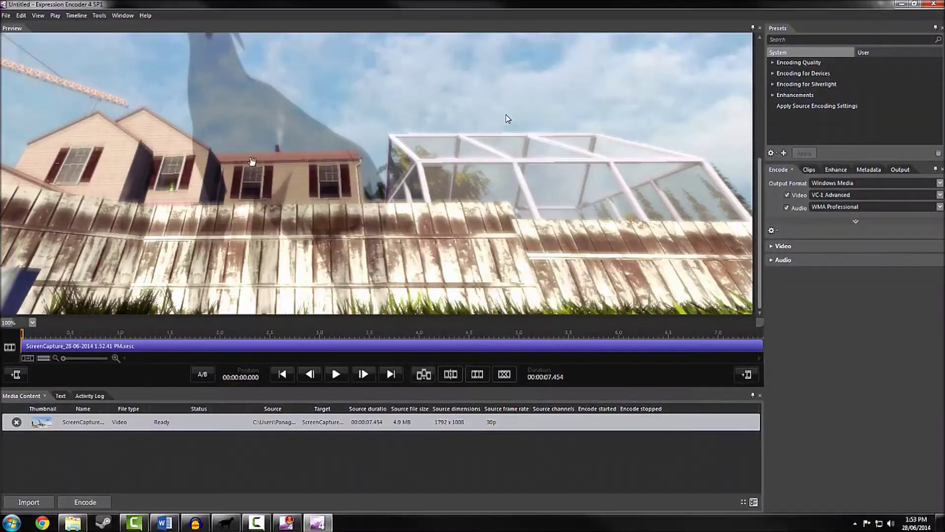
# Start a two-pass encode of the capture to a .wmv file via File > Encode.
pyautogui.click(6, 16)
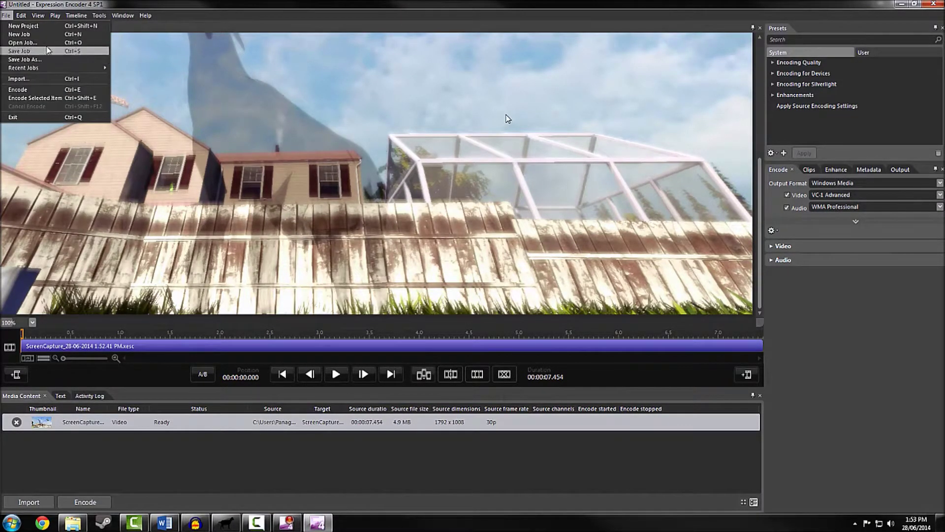
pyautogui.click(51, 90)
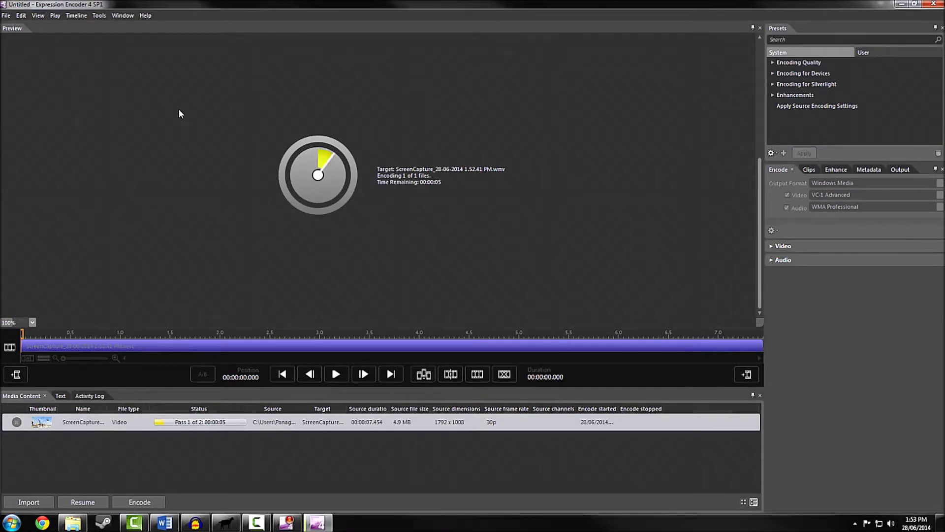